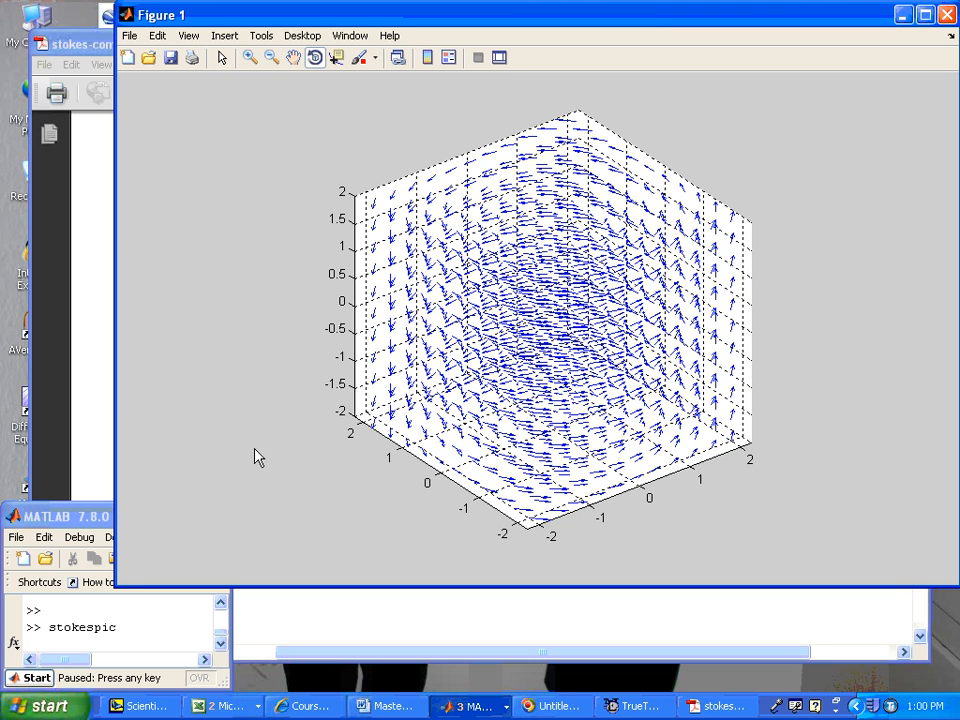
# Step: Bring the Stokes examples PDF forward to show the field −yi + xj + 0k and its curl 2k
pyautogui.click(80, 55)
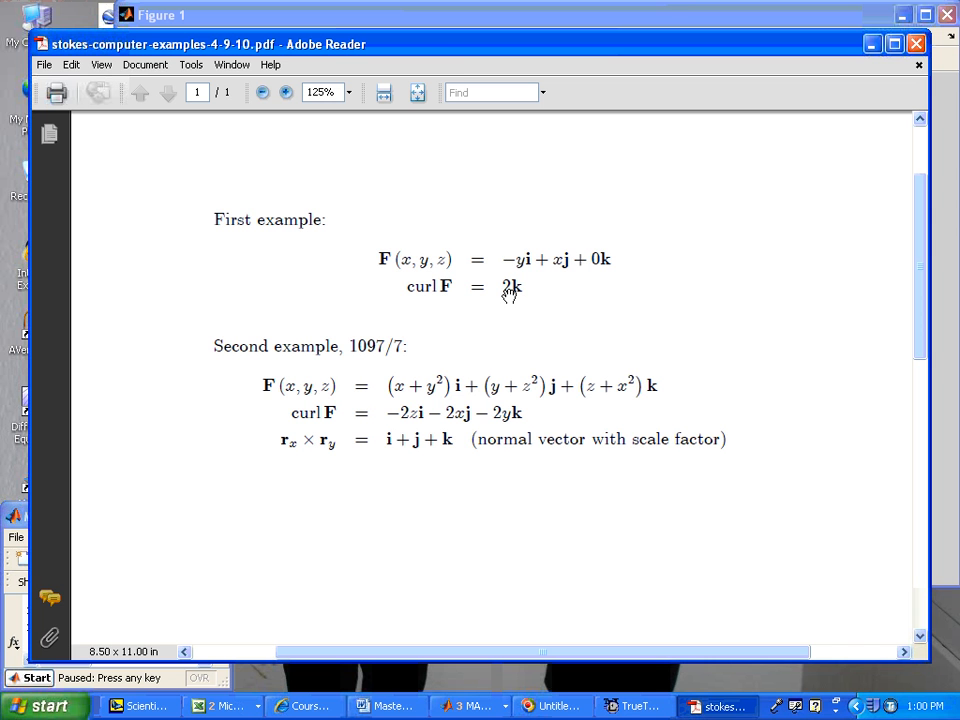
# Step: Rotate the pinwheel quiver plot to a top-down view and back to an oblique angle
pyautogui.click(447, 17)
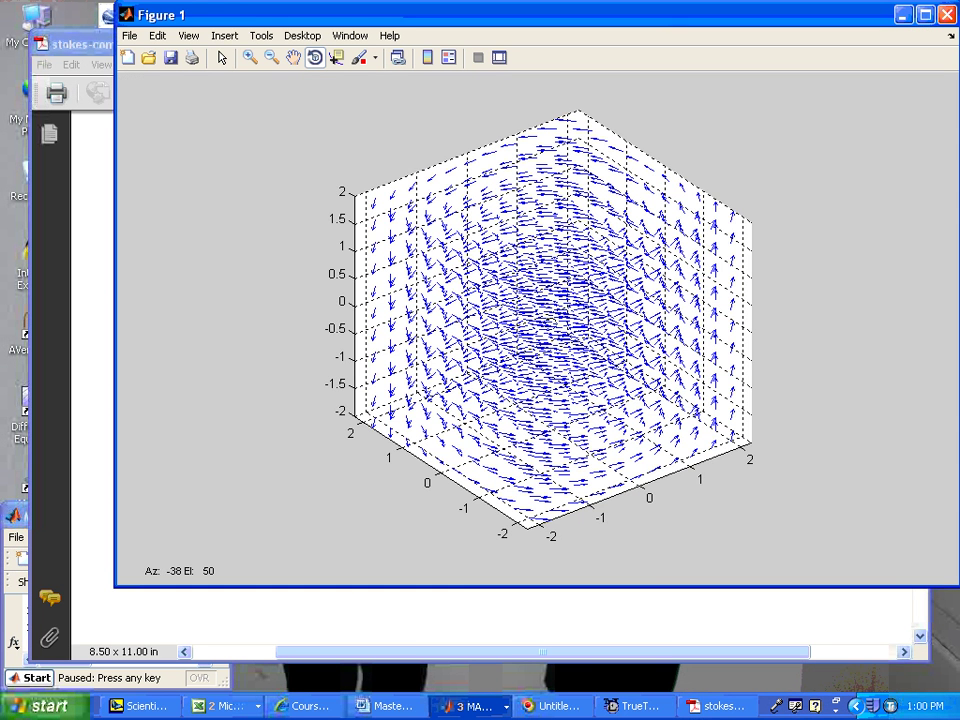
pyautogui.moveTo(413, 218); pyautogui.dragTo(405, 250)
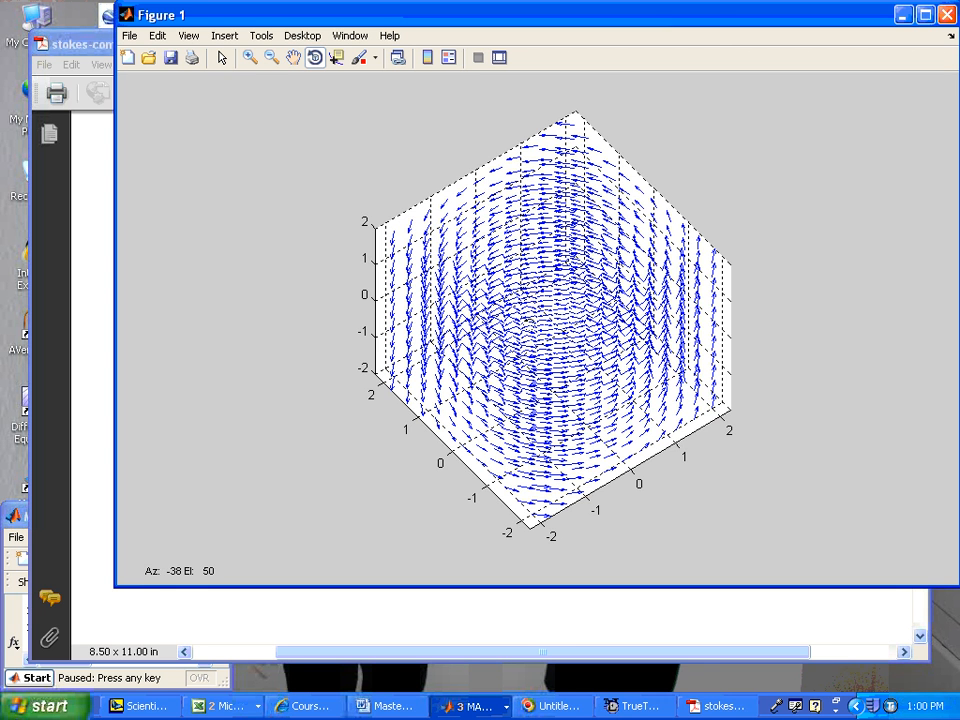
pyautogui.moveTo(525, 300)
pyautogui.mouseDown()
pyautogui.moveTo(540, 335)
pyautogui.moveTo(566, 316)
pyautogui.mouseUp()
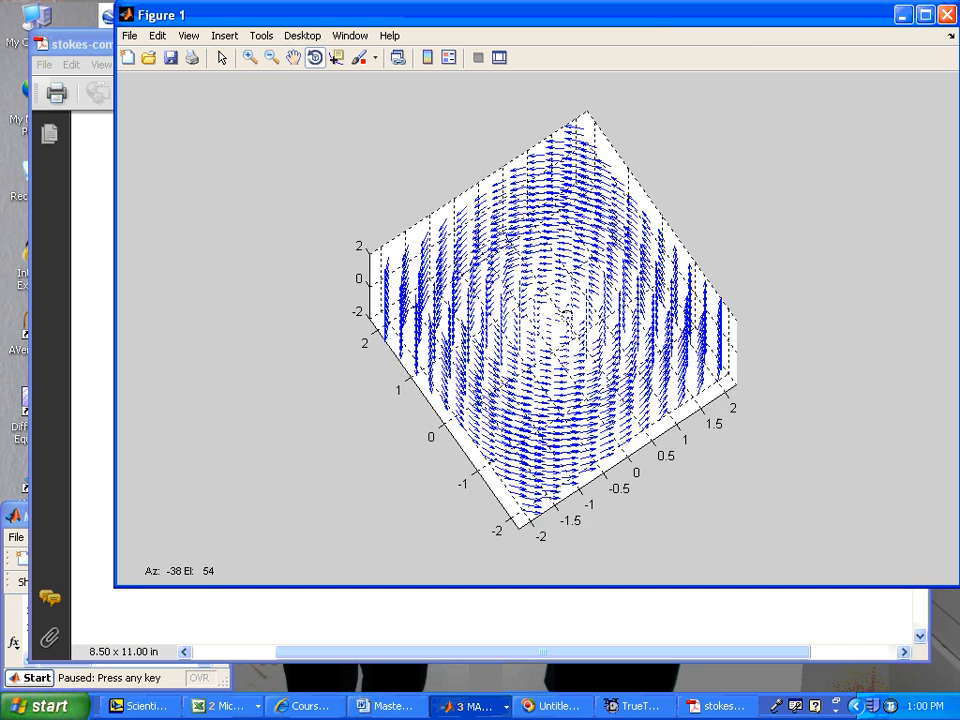
pyautogui.moveTo(420, 262); pyautogui.dragTo(412, 222)
pyautogui.click(421, 213)
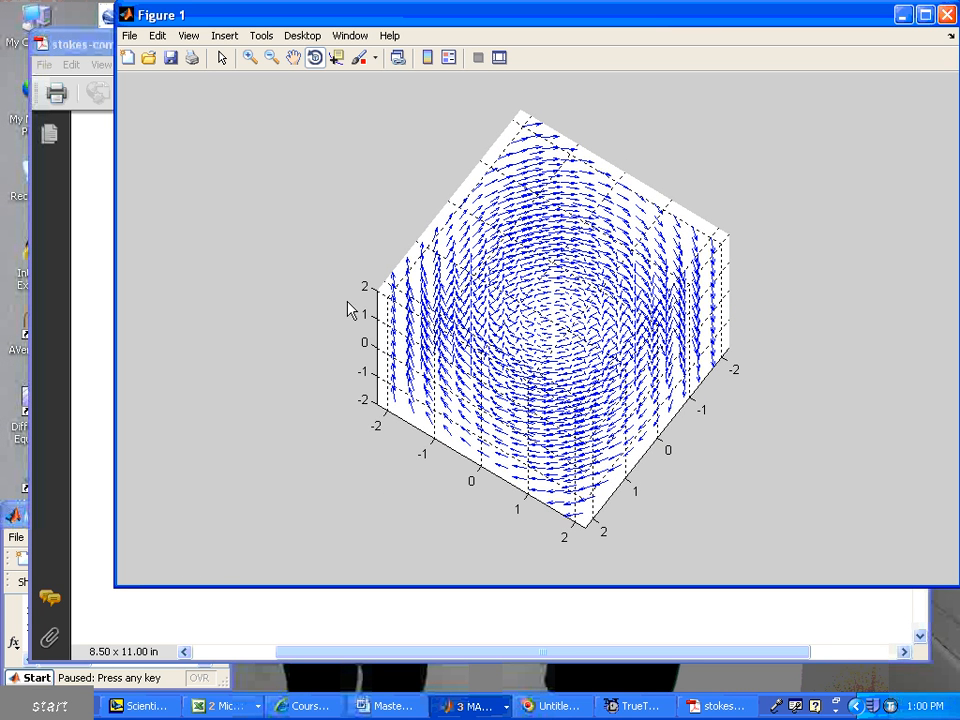
# Step: Continue stokespic to the second example's field and rotate it to side-on and oblique views
pyautogui.click(27, 523)
pyautogui.press('Return')
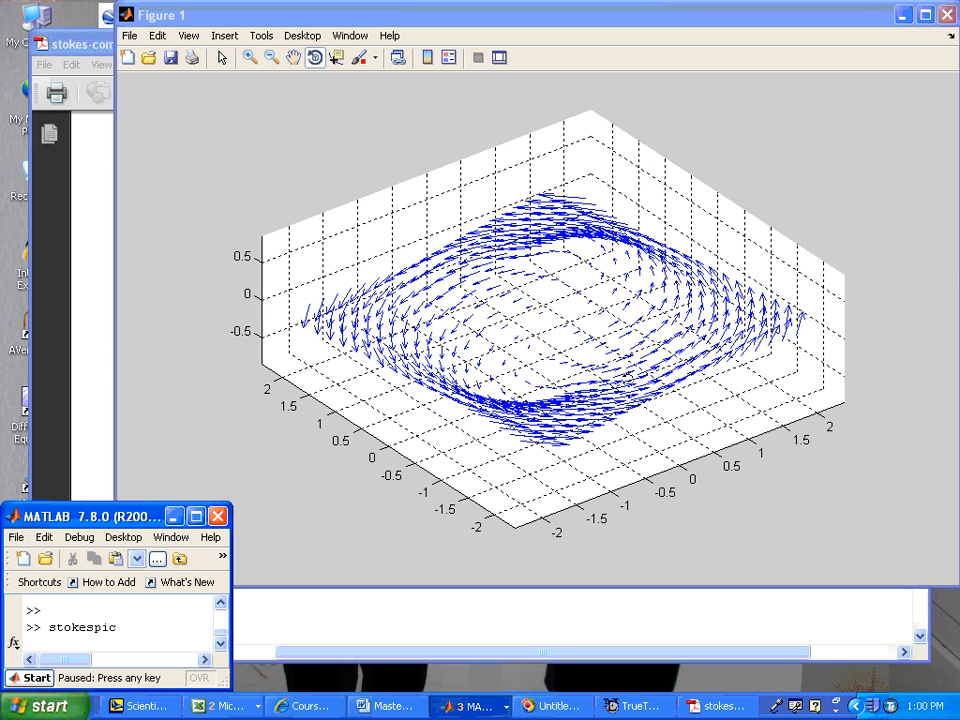
pyautogui.moveTo(472, 282); pyautogui.dragTo(440, 250)
pyautogui.moveTo(581, 341); pyautogui.dragTo(553, 343)
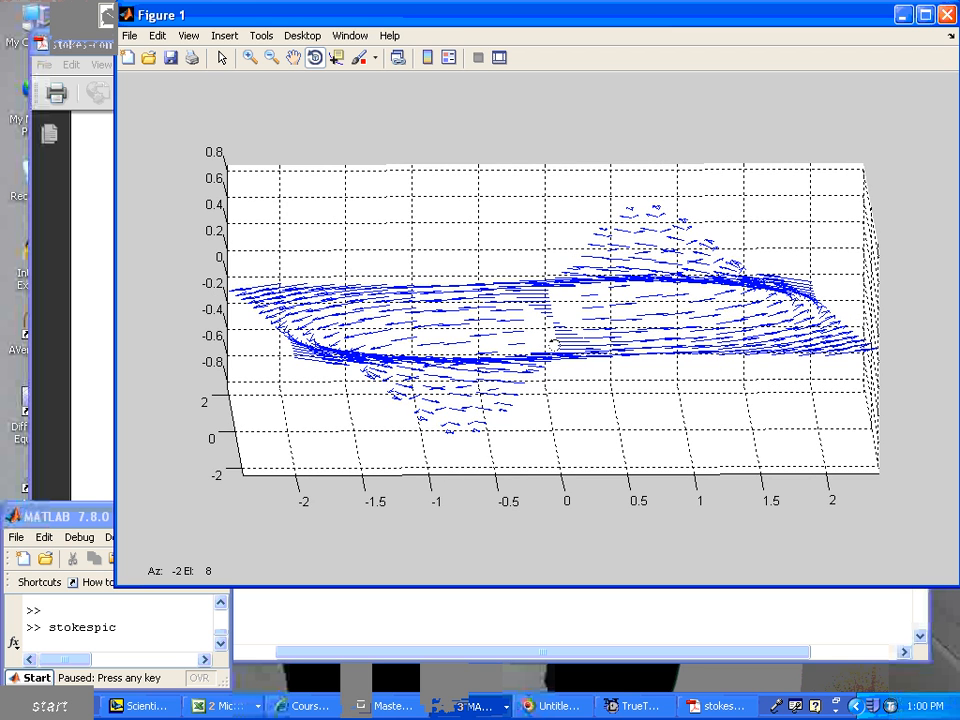
pyautogui.moveTo(553, 343)
pyautogui.mouseDown()
pyautogui.moveTo(588, 338)
pyautogui.moveTo(609, 364)
pyautogui.moveTo(466, 270)
pyautogui.moveTo(547, 477)
pyautogui.mouseUp()
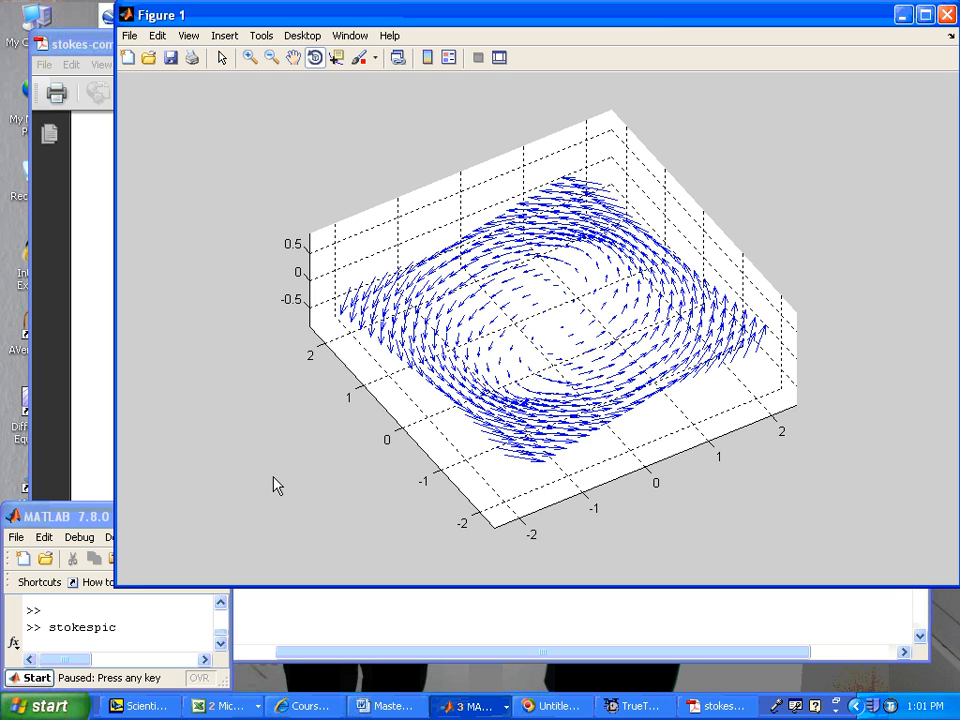
# Step: Continue the script to draw the coloured hump surface under the field and rotate the combined plot
pyautogui.press('space')
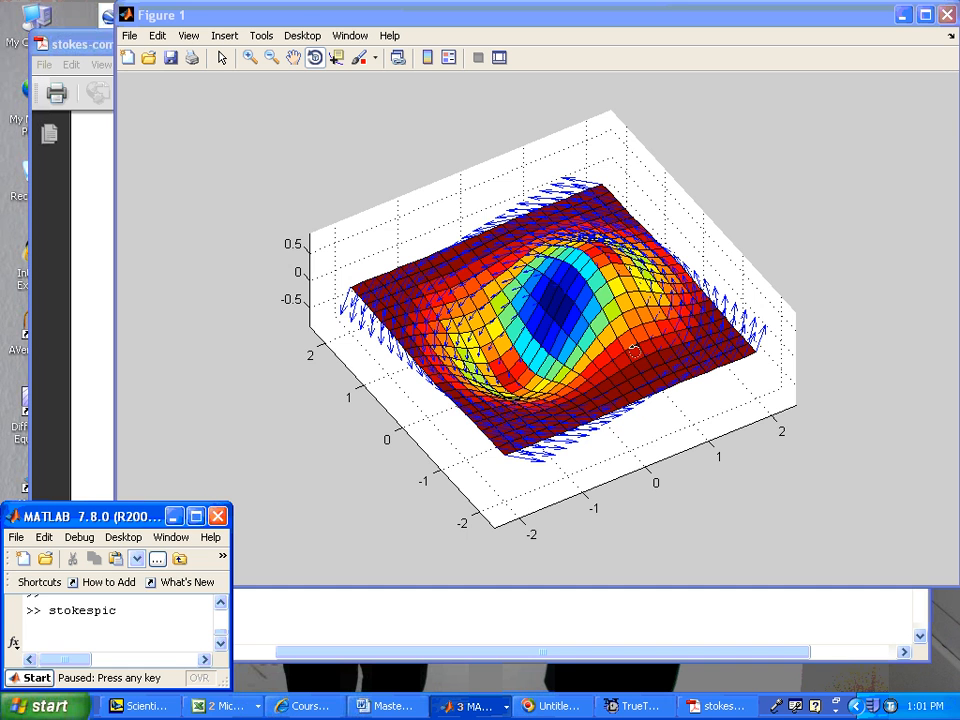
pyautogui.moveTo(465, 260)
pyautogui.mouseDown()
pyautogui.moveTo(608, 330)
pyautogui.moveTo(553, 312)
pyautogui.moveTo(646, 337)
pyautogui.moveTo(625, 337)
pyautogui.moveTo(624, 347)
pyautogui.moveTo(584, 296)
pyautogui.mouseUp()
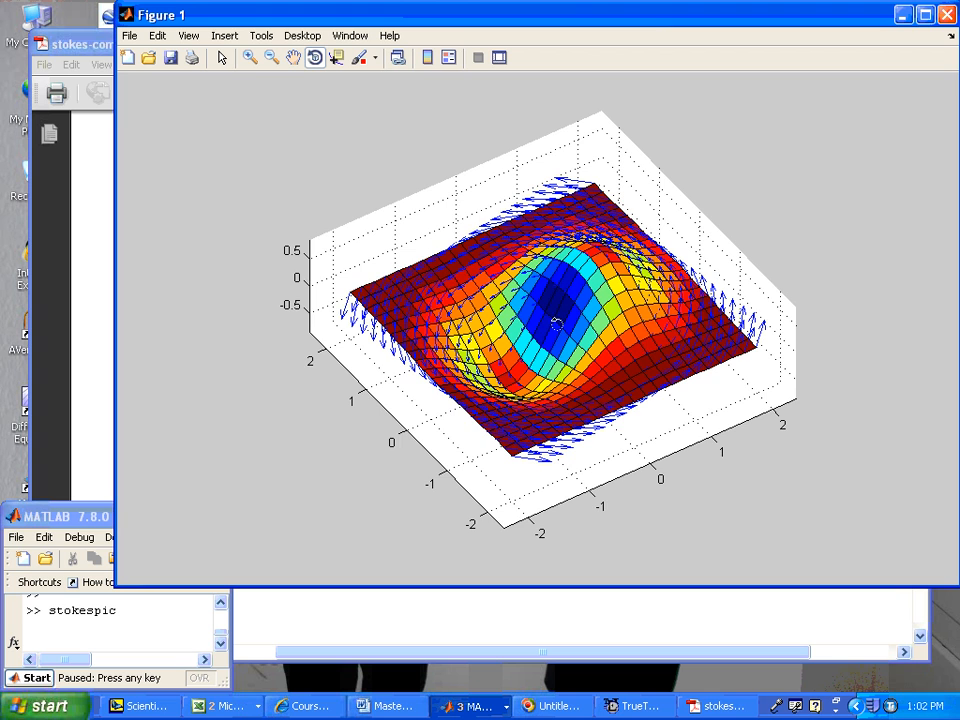
# Step: Rotate the hump surface and boundary field through several azimuths and a sideways view
pyautogui.moveTo(555, 316)
pyautogui.mouseDown()
pyautogui.moveTo(582, 298)
pyautogui.moveTo(527, 302)
pyautogui.moveTo(560, 306)
pyautogui.mouseUp()
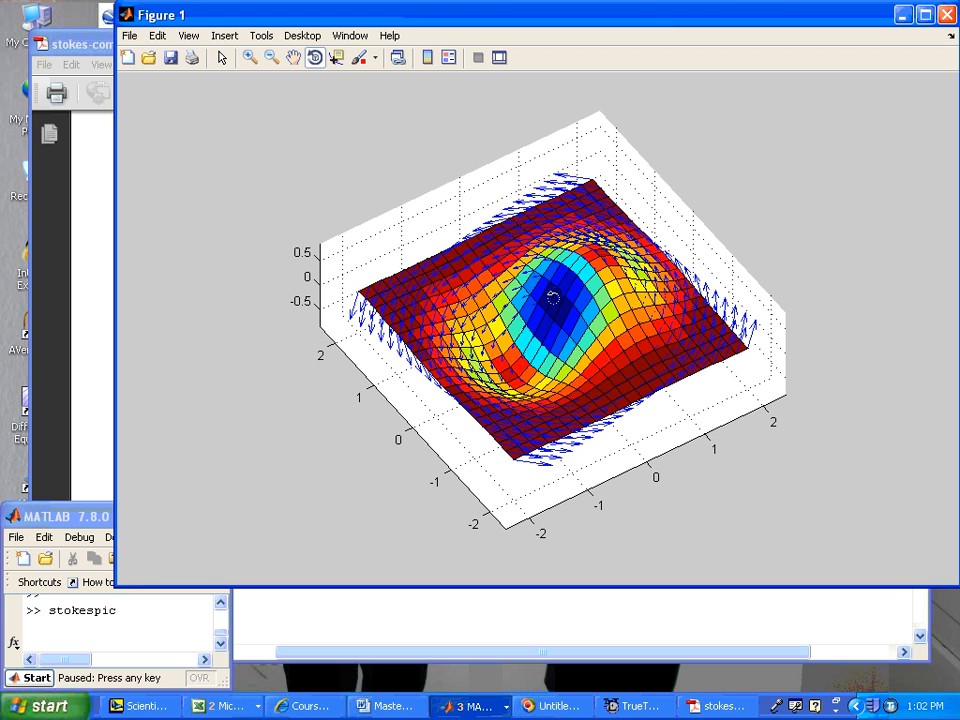
pyautogui.moveTo(553, 300)
pyautogui.mouseDown()
pyautogui.moveTo(549, 317)
pyautogui.moveTo(547, 305)
pyautogui.moveTo(567, 314)
pyautogui.moveTo(578, 338)
pyautogui.moveTo(585, 320)
pyautogui.moveTo(566, 326)
pyautogui.moveTo(589, 282)
pyautogui.mouseUp()
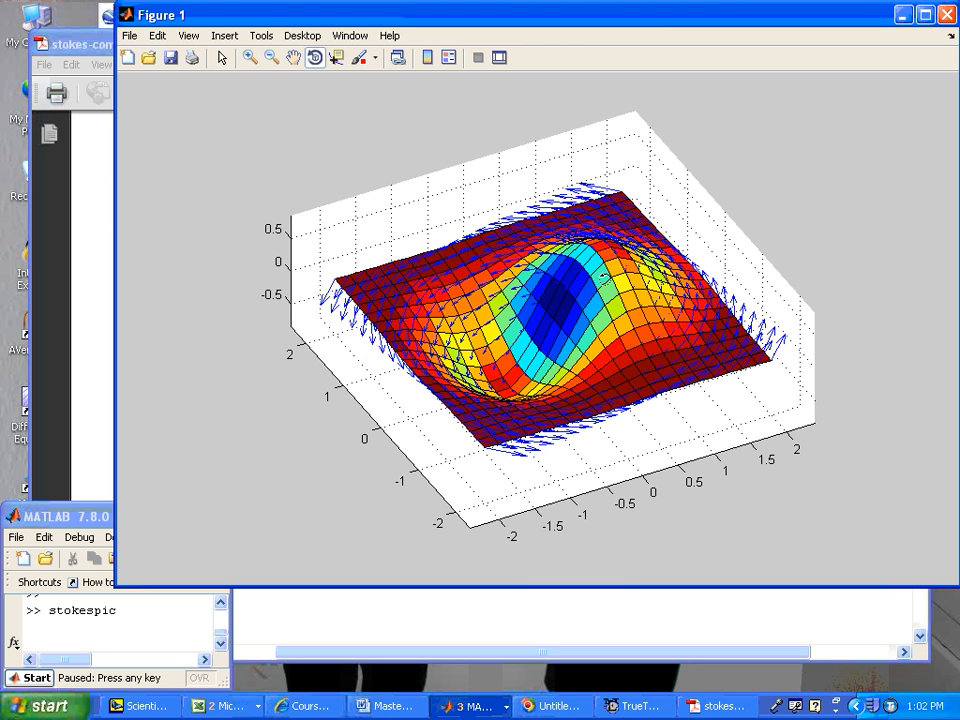
pyautogui.moveTo(580, 228); pyautogui.dragTo(624, 231)
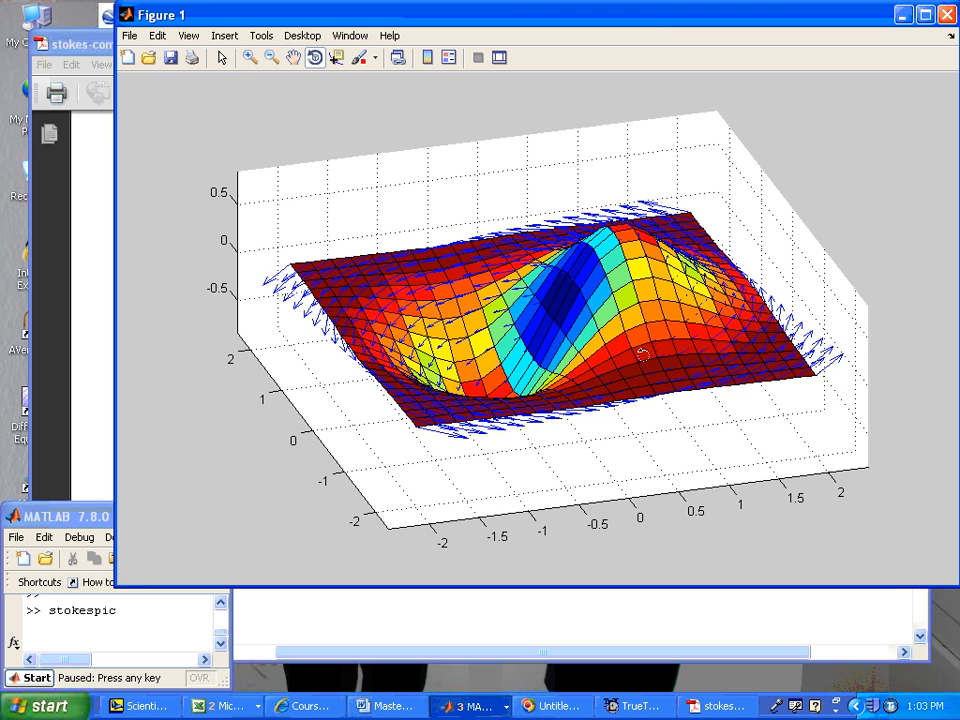
pyautogui.moveTo(481, 266)
pyautogui.mouseDown()
pyautogui.moveTo(688, 362)
pyautogui.moveTo(516, 224)
pyautogui.mouseUp()
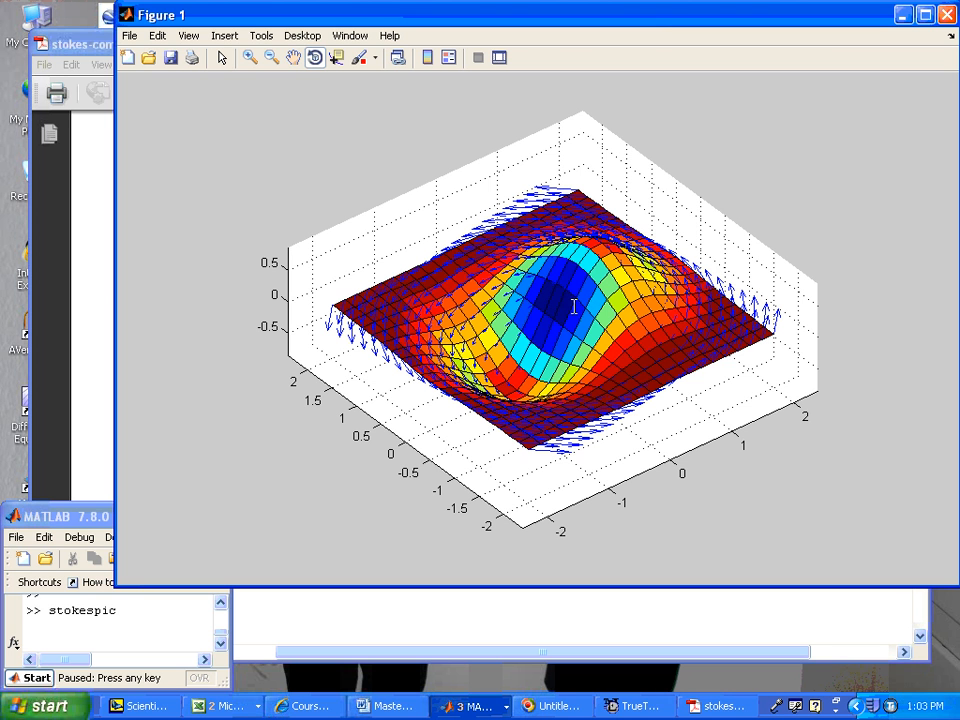
# Step: Continue to the hump's normal arrows, view them side-on, then add the coloured surface beneath
pyautogui.press('Return')
pyautogui.moveTo(570, 306)
pyautogui.mouseDown()
pyautogui.moveTo(473, 307)
pyautogui.moveTo(540, 310)
pyautogui.moveTo(517, 314)
pyautogui.moveTo(518, 299)
pyautogui.moveTo(585, 318)
pyautogui.moveTo(505, 315)
pyautogui.moveTo(561, 321)
pyautogui.moveTo(578, 309)
pyautogui.moveTo(520, 298)
pyautogui.moveTo(545, 303)
pyautogui.moveTo(542, 313)
pyautogui.moveTo(518, 287)
pyautogui.moveTo(525, 299)
pyautogui.mouseUp()
pyautogui.press('space')
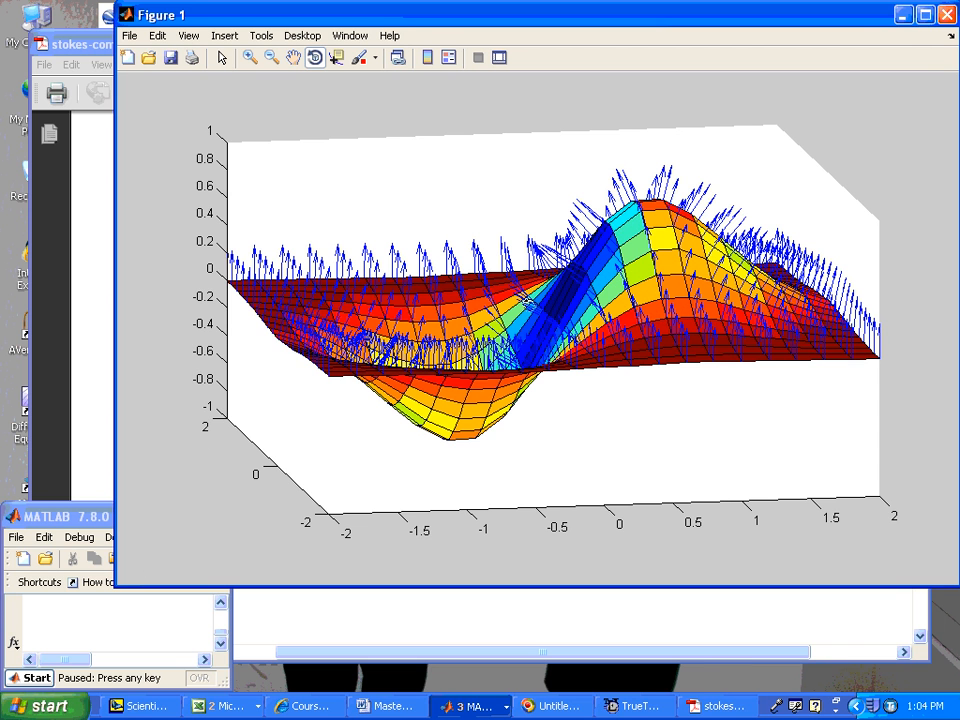
# Step: Show the upward arrows alone, rotate them, then let the script finish with the surface underneath
pyautogui.press('space')
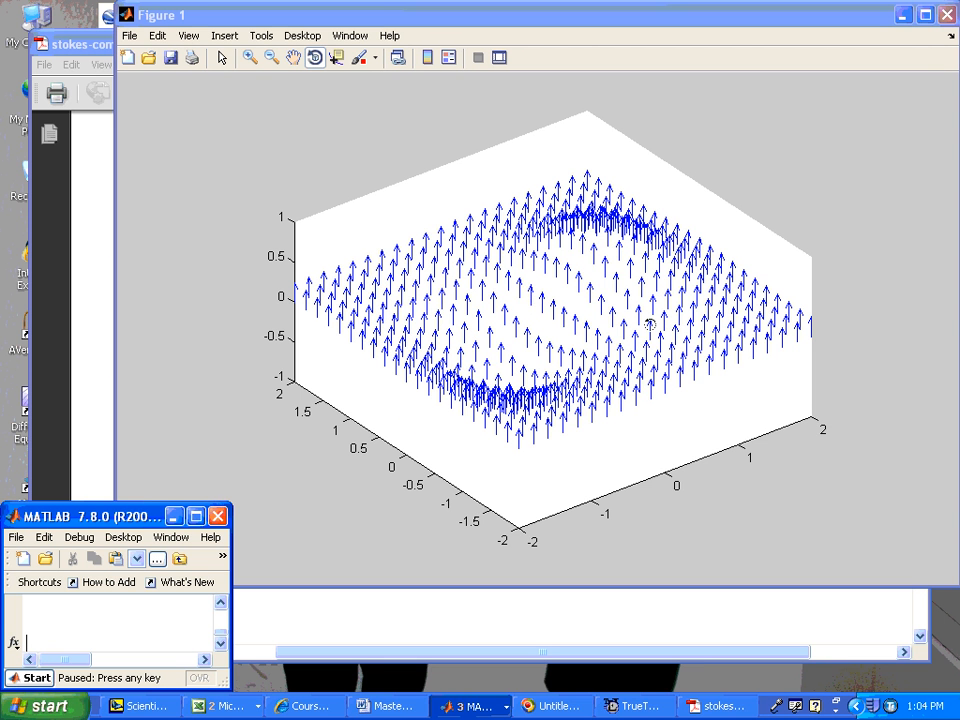
pyautogui.moveTo(650, 324)
pyautogui.mouseDown()
pyautogui.moveTo(610, 300)
pyautogui.moveTo(553, 296)
pyautogui.moveTo(618, 313)
pyautogui.mouseUp()
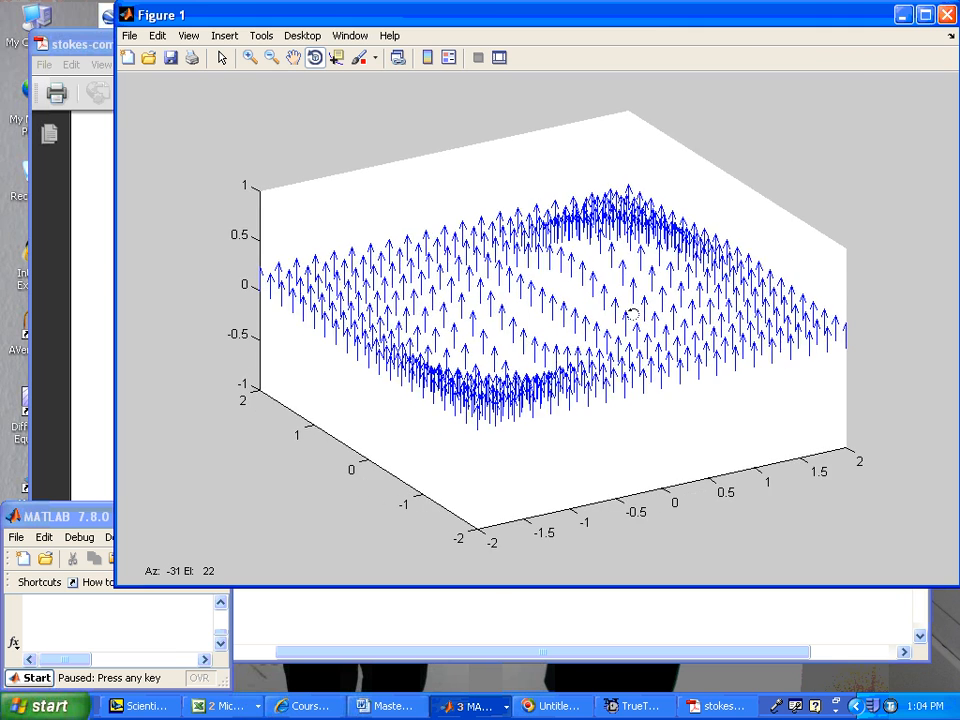
pyautogui.moveTo(618, 313)
pyautogui.mouseDown()
pyautogui.moveTo(572, 281)
pyautogui.moveTo(562, 296)
pyautogui.mouseUp()
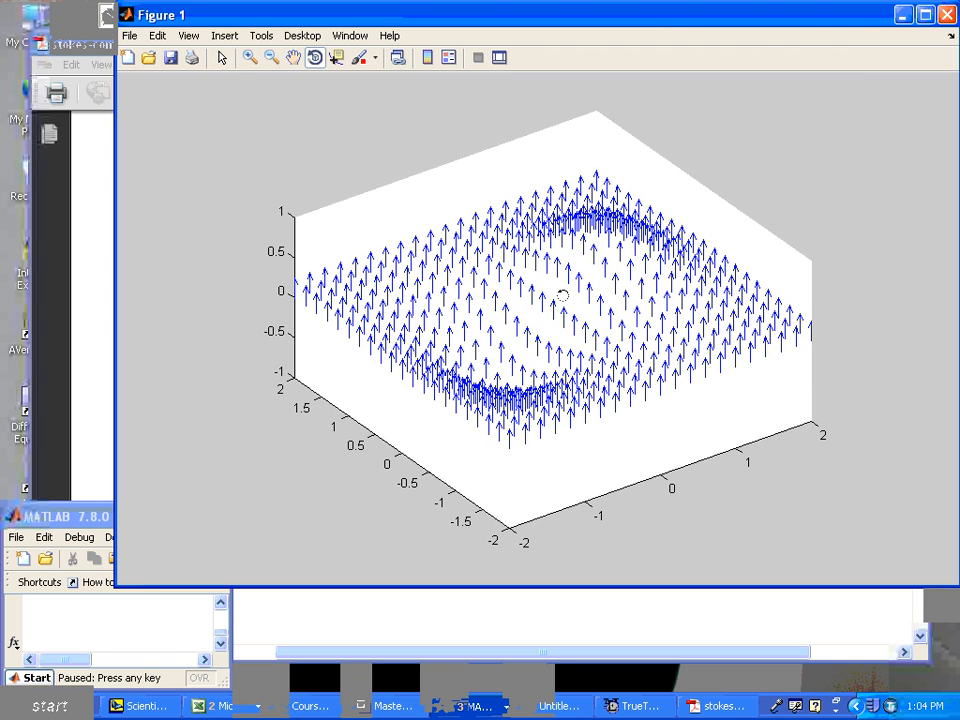
pyautogui.press('space')
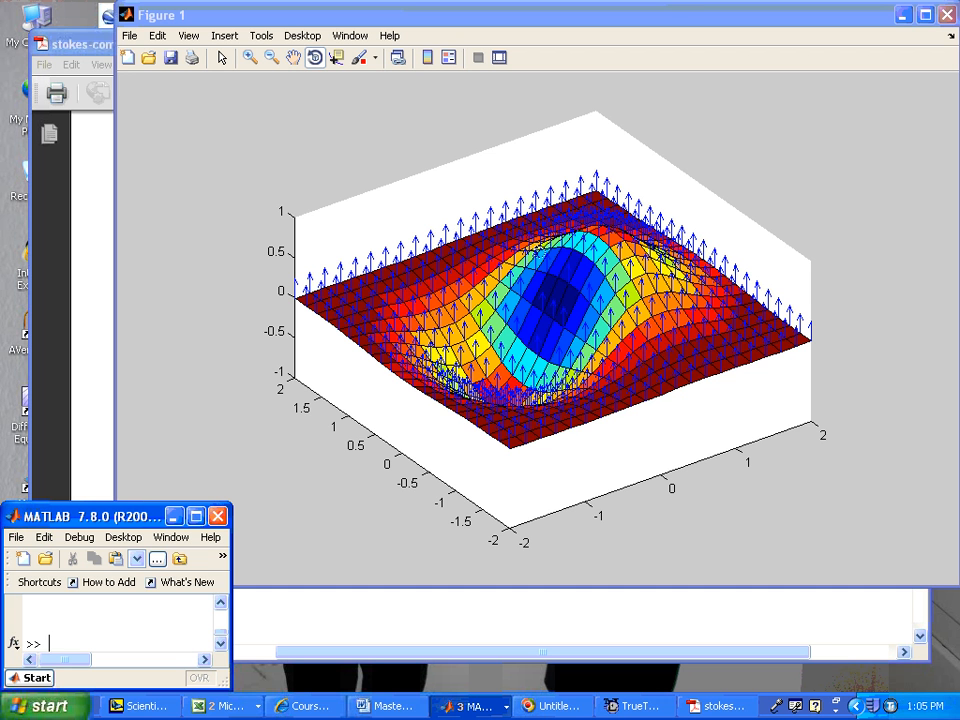
# Step: Rotate the arrow-covered surface through side-on and oblique views, then return to the command window
pyautogui.moveTo(398, 278)
pyautogui.mouseDown()
pyautogui.moveTo(478, 344)
pyautogui.moveTo(558, 270)
pyautogui.moveTo(455, 166)
pyautogui.mouseUp()
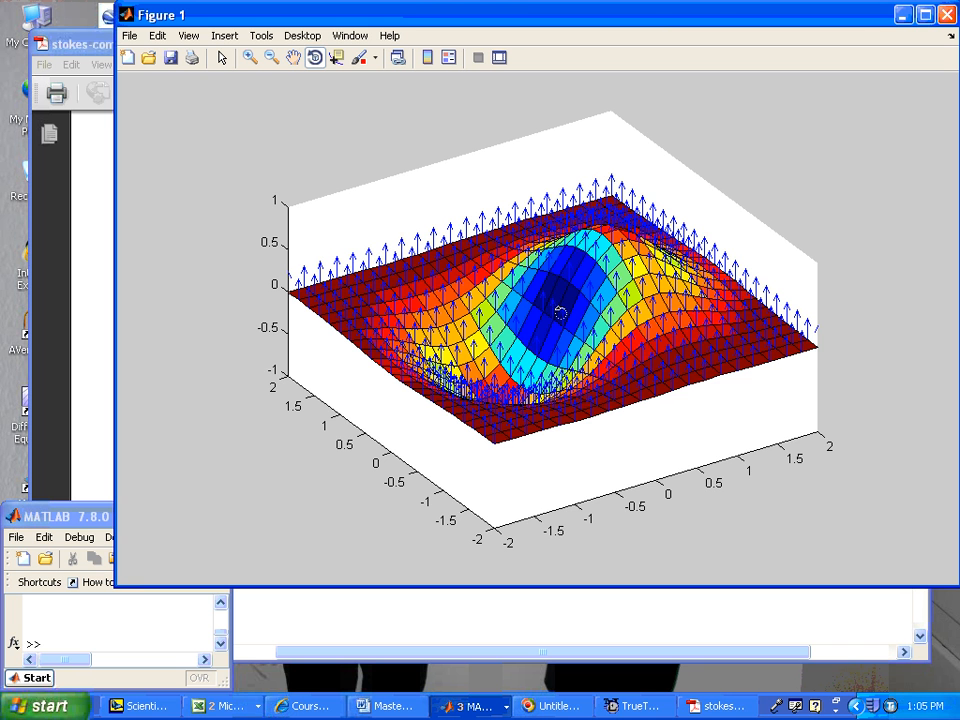
pyautogui.moveTo(410, 280); pyautogui.dragTo(372, 272)
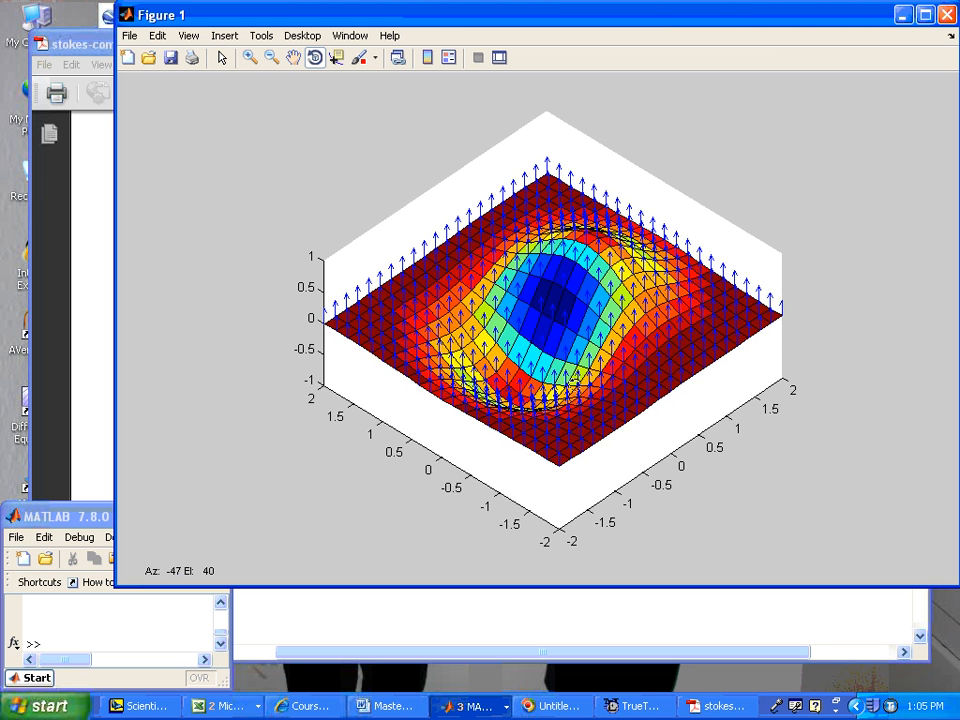
pyautogui.moveTo(548, 366)
pyautogui.mouseDown()
pyautogui.moveTo(566, 375)
pyautogui.moveTo(553, 280)
pyautogui.mouseUp()
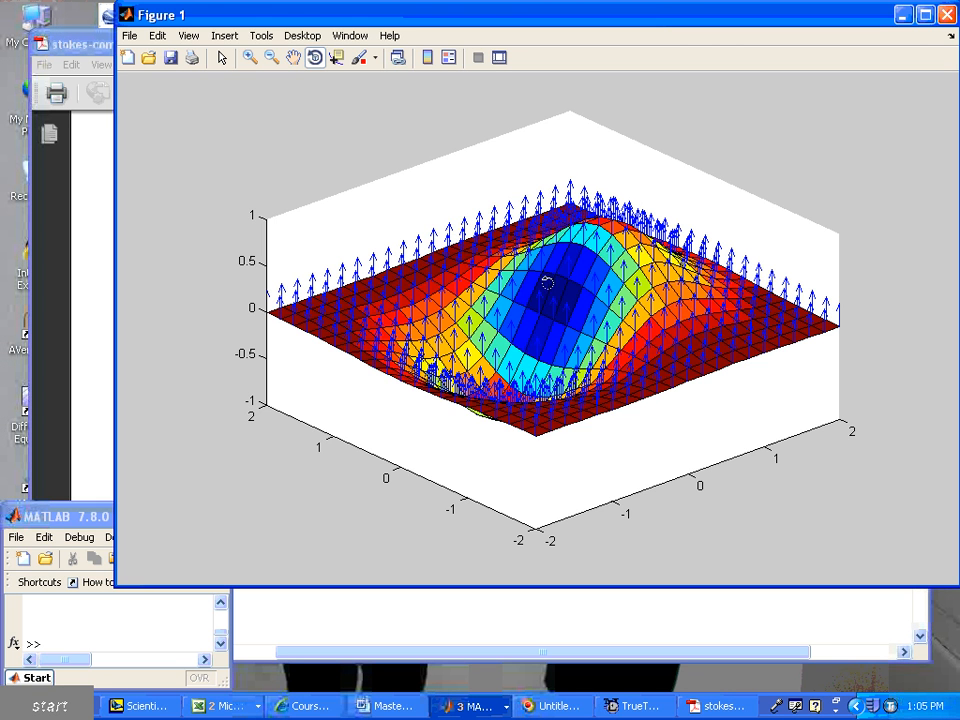
pyautogui.moveTo(545, 297)
pyautogui.mouseDown()
pyautogui.moveTo(546, 323)
pyautogui.moveTo(349, 242)
pyautogui.mouseUp()
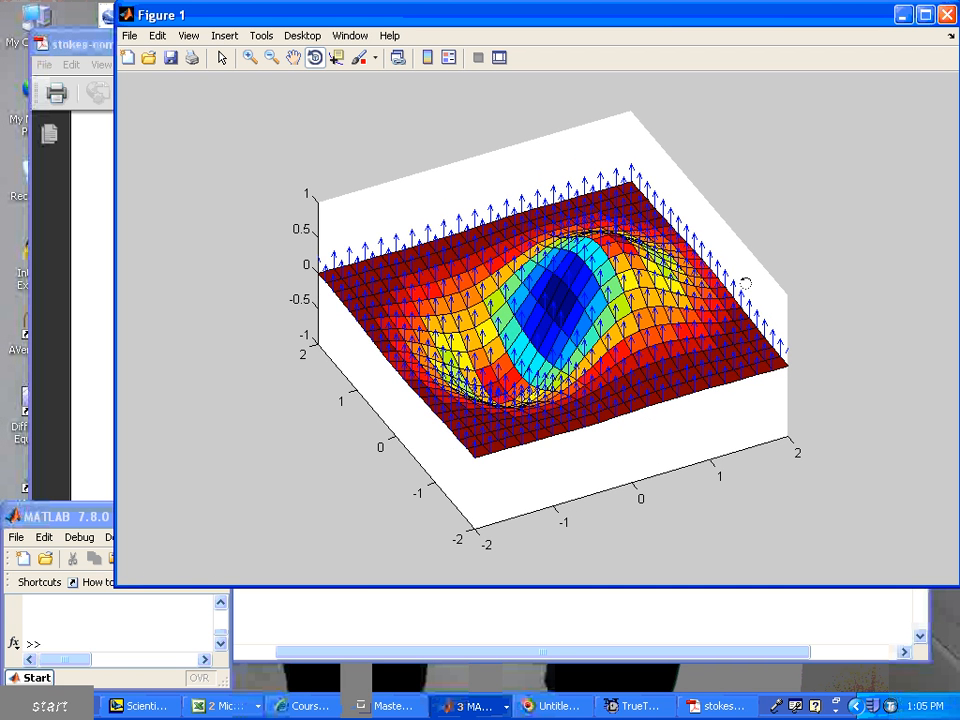
pyautogui.moveTo(557, 279)
pyautogui.mouseDown()
pyautogui.moveTo(578, 324)
pyautogui.moveTo(570, 290)
pyautogui.moveTo(561, 318)
pyautogui.moveTo(637, 315)
pyautogui.mouseUp()
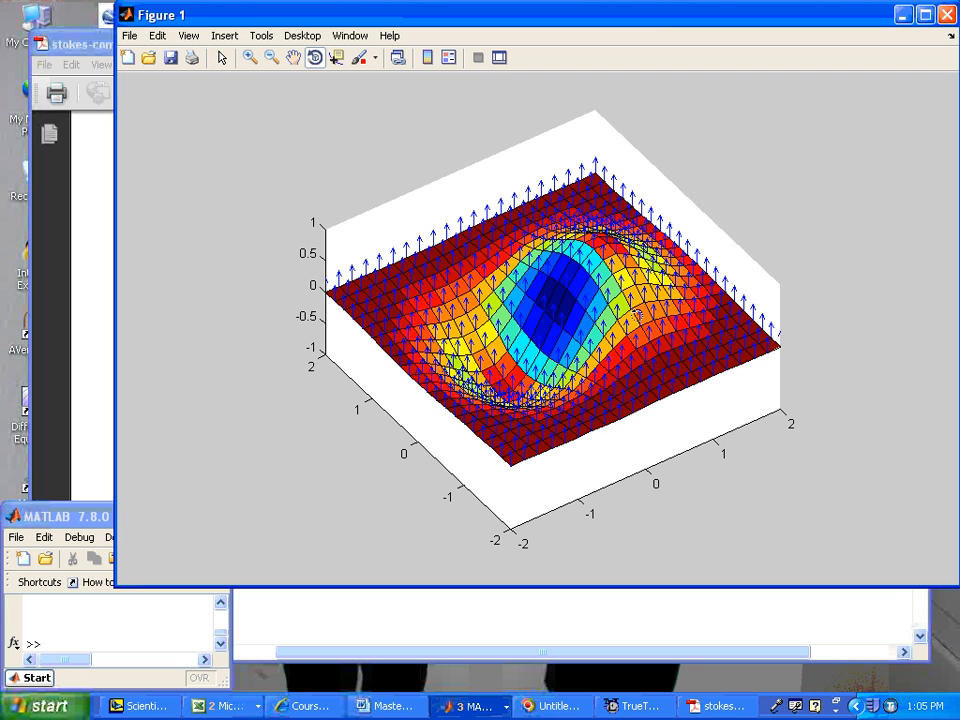
pyautogui.click(82, 518)
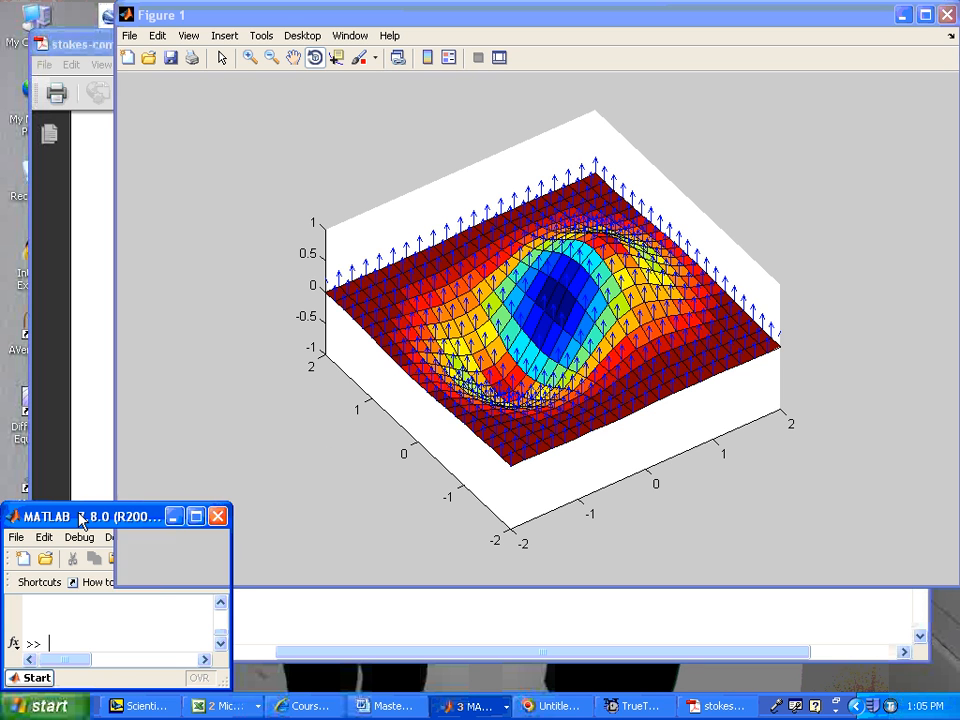
pyautogui.write('stokespic2')
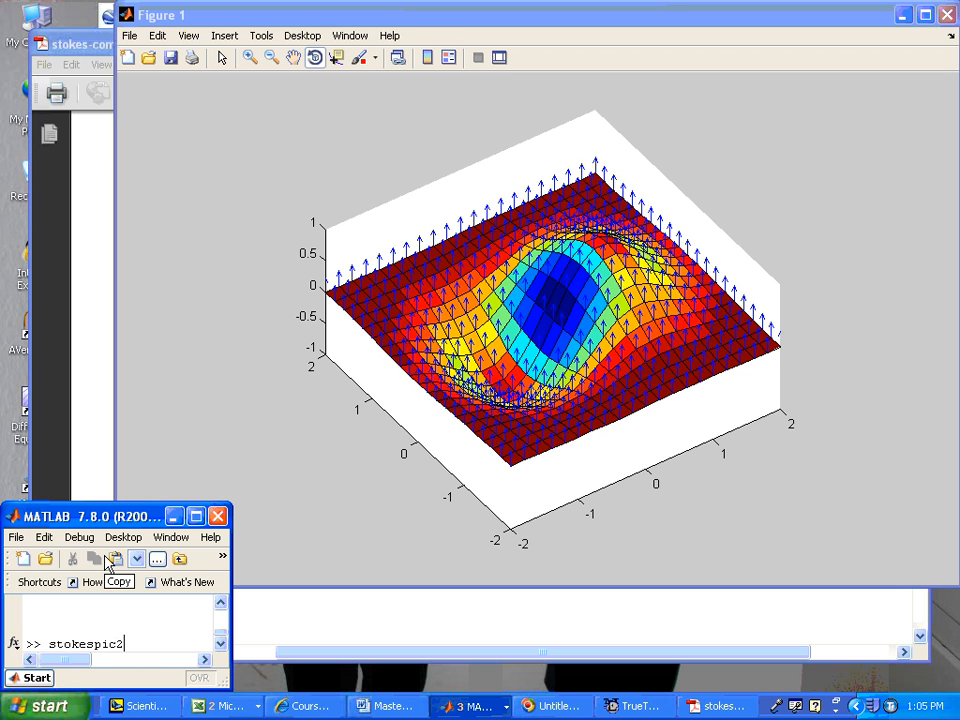
# Step: Advance stokespic2 to the 3D field in the −1 to 1 cube, orbit it, then advance to the triangle example
pyautogui.press('Return')
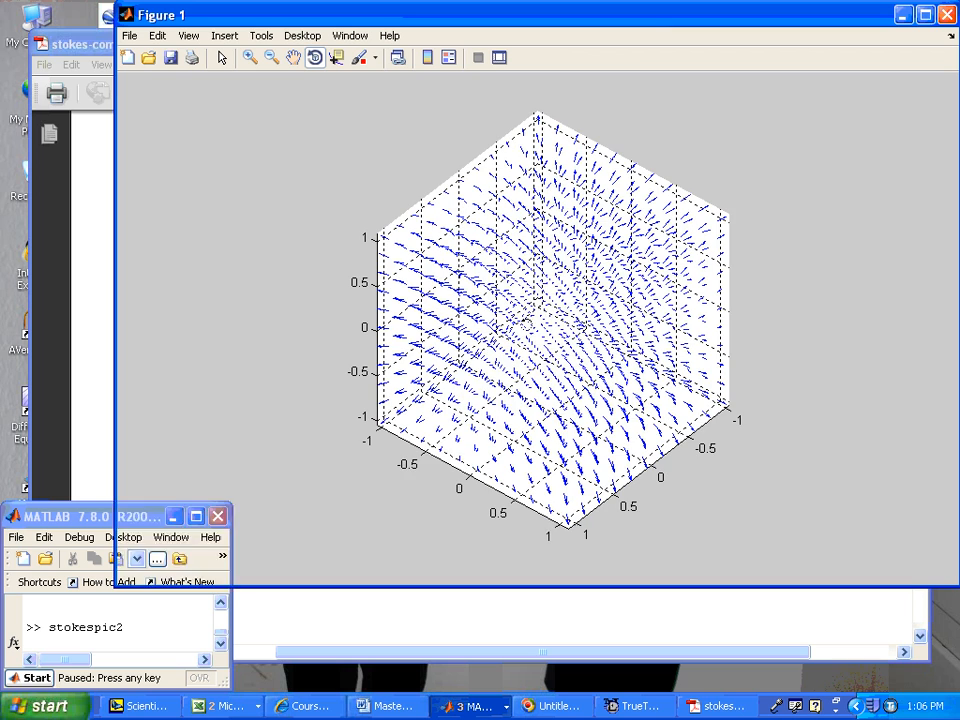
pyautogui.moveTo(494, 325)
pyautogui.mouseDown()
pyautogui.moveTo(630, 305)
pyautogui.moveTo(610, 320)
pyautogui.mouseUp()
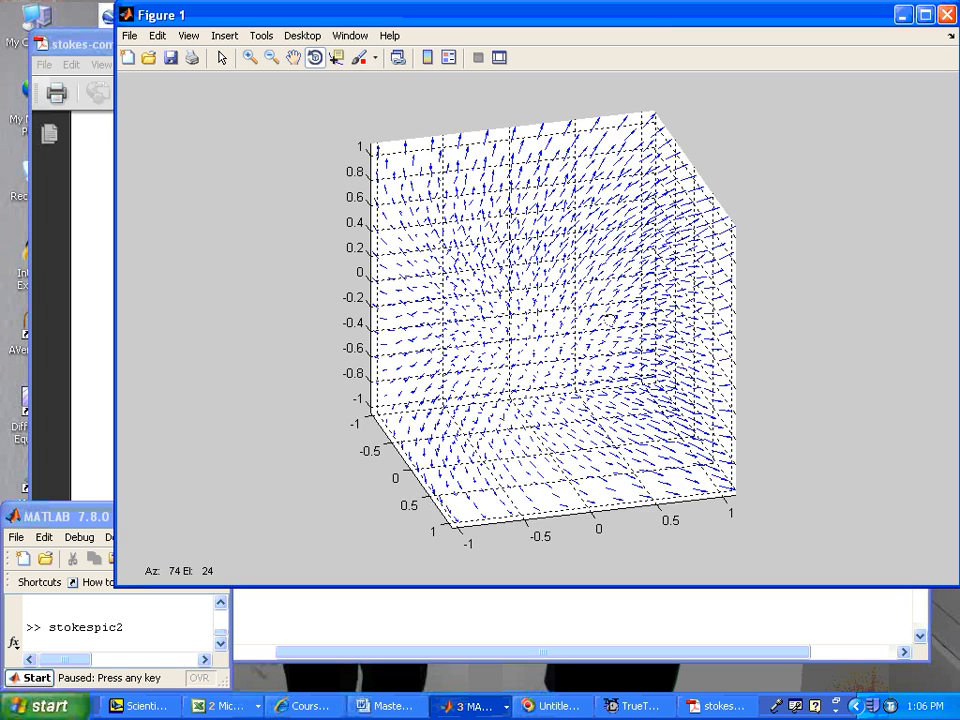
pyautogui.moveTo(520, 346)
pyautogui.mouseDown()
pyautogui.moveTo(532, 304)
pyautogui.moveTo(325, 377)
pyautogui.mouseUp()
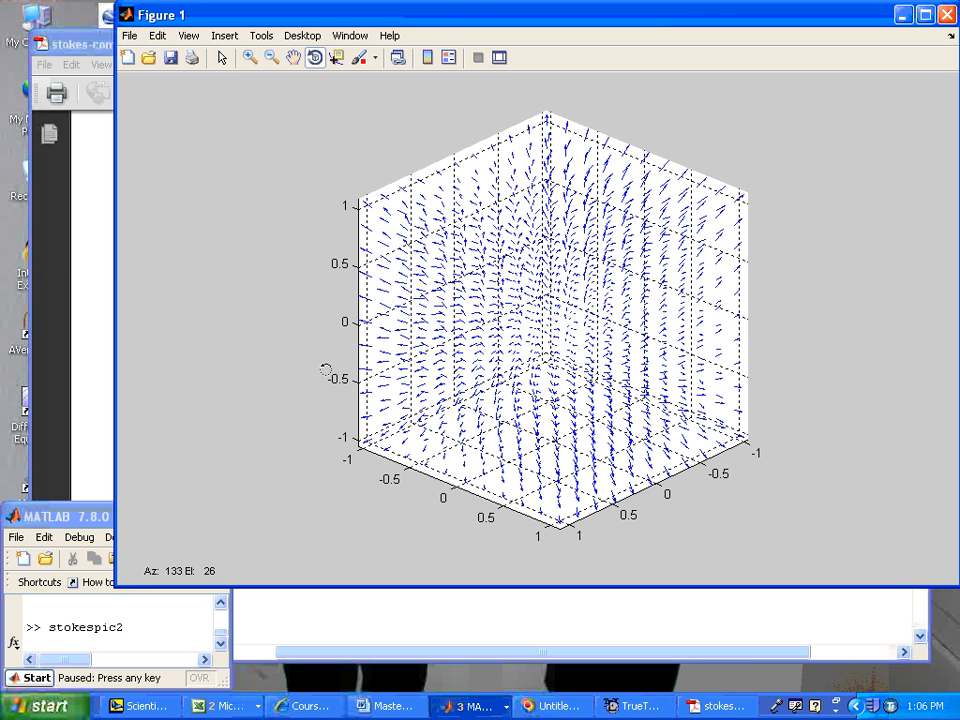
pyautogui.press('Return')
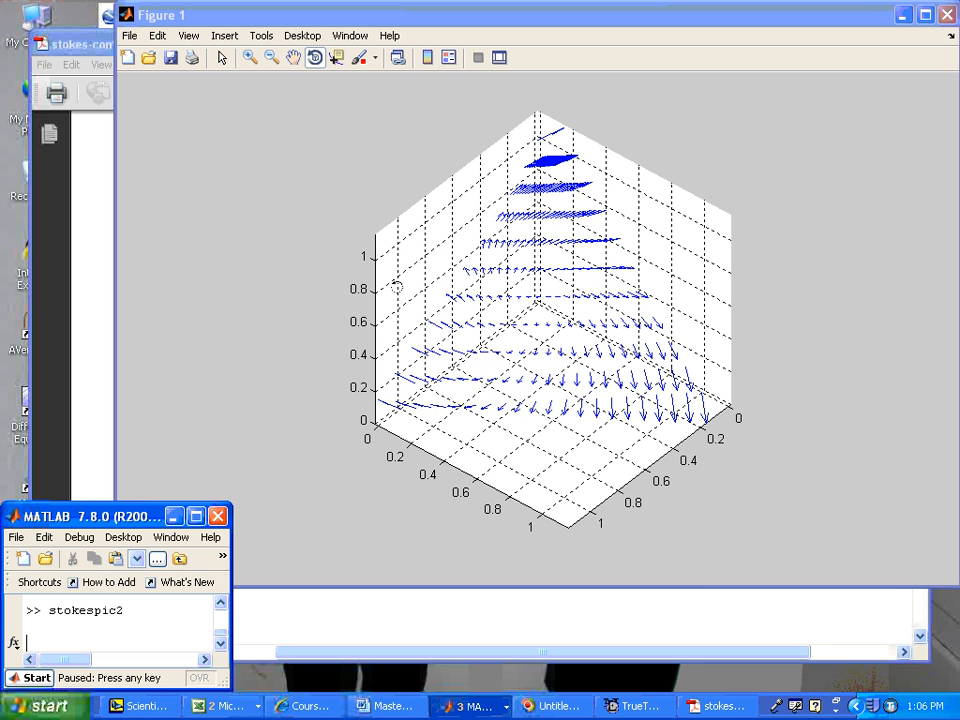
# Step: Rotate the triangle example's 0–1 quiver field from above, the side, and back to an oblique view
pyautogui.moveTo(396, 282); pyautogui.dragTo(549, 305)
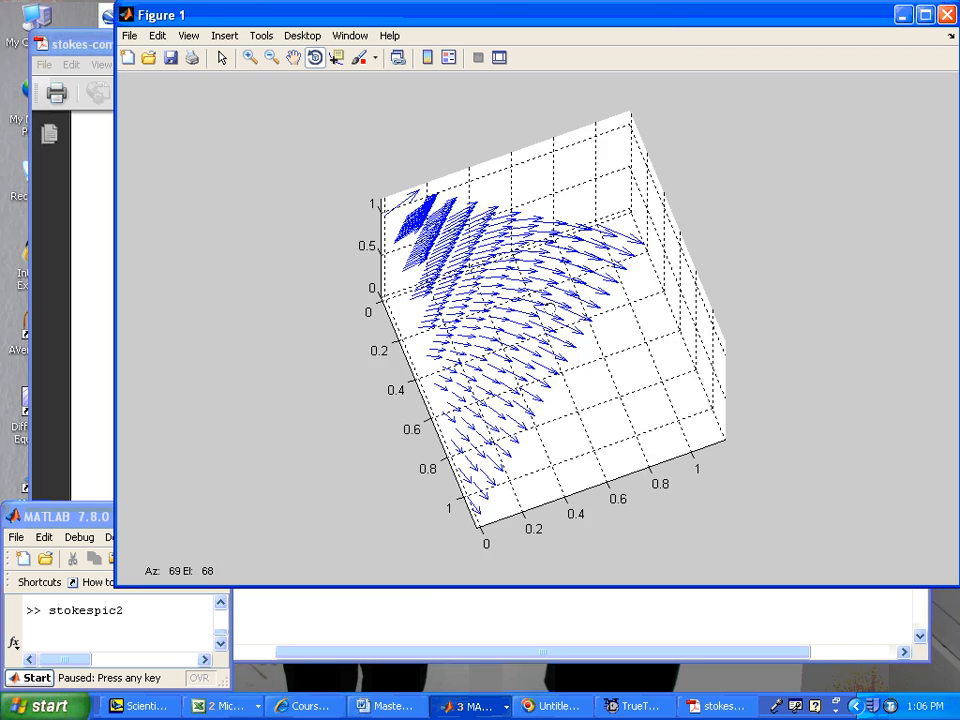
pyautogui.moveTo(550, 308)
pyautogui.mouseDown()
pyautogui.moveTo(397, 209)
pyautogui.moveTo(392, 318)
pyautogui.mouseUp()
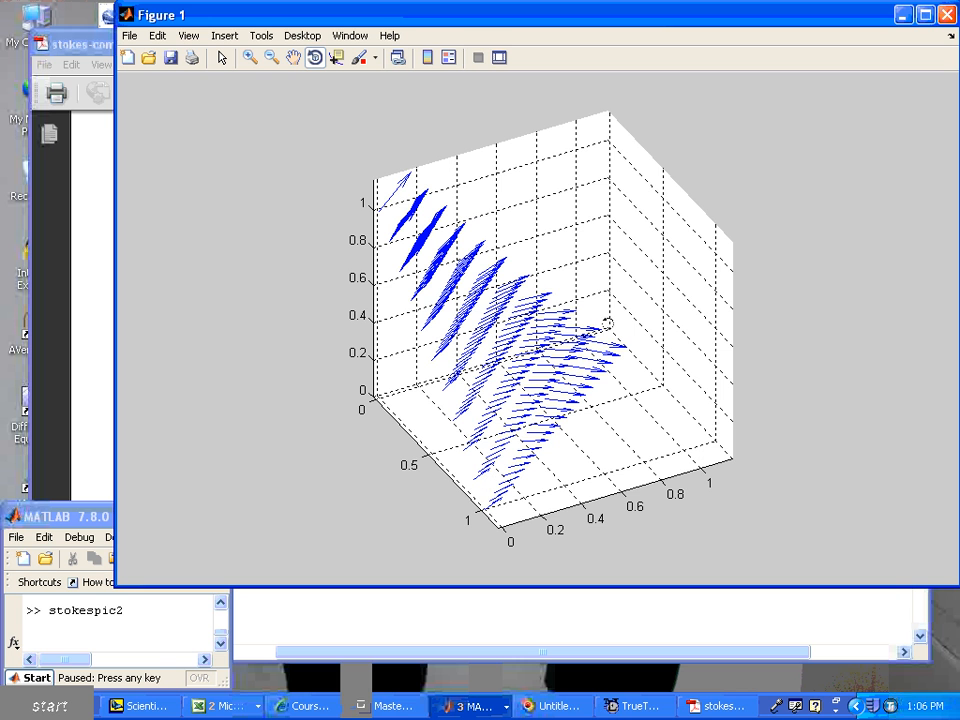
pyautogui.moveTo(464, 287)
pyautogui.mouseDown()
pyautogui.moveTo(587, 402)
pyautogui.moveTo(543, 389)
pyautogui.moveTo(655, 336)
pyautogui.mouseUp()
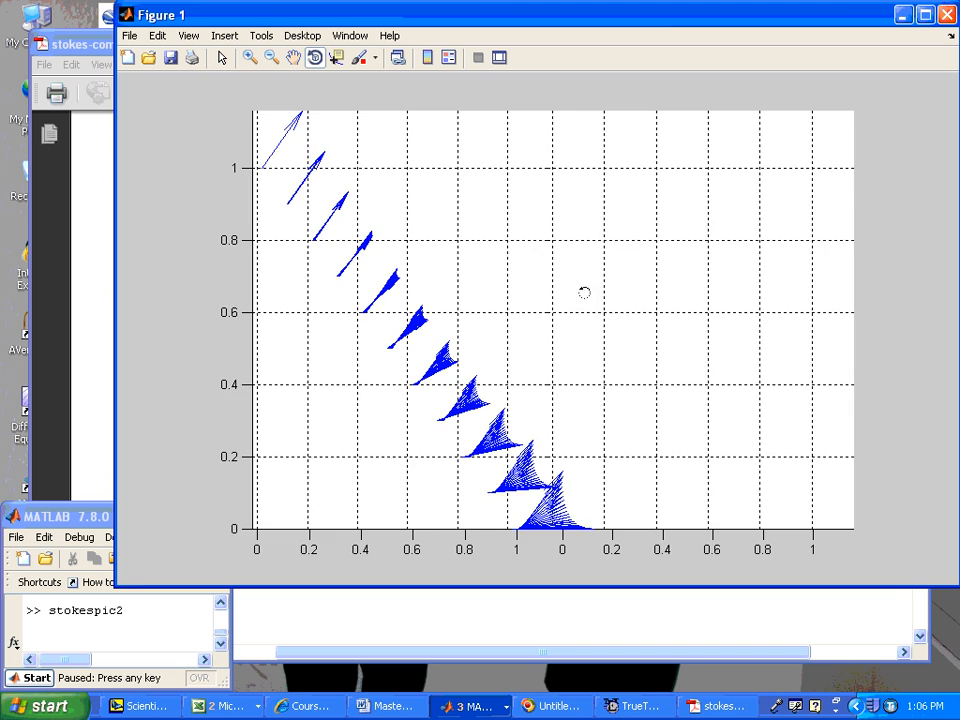
pyautogui.moveTo(585, 291)
pyautogui.mouseDown()
pyautogui.moveTo(435, 335)
pyautogui.moveTo(489, 185)
pyautogui.mouseUp()
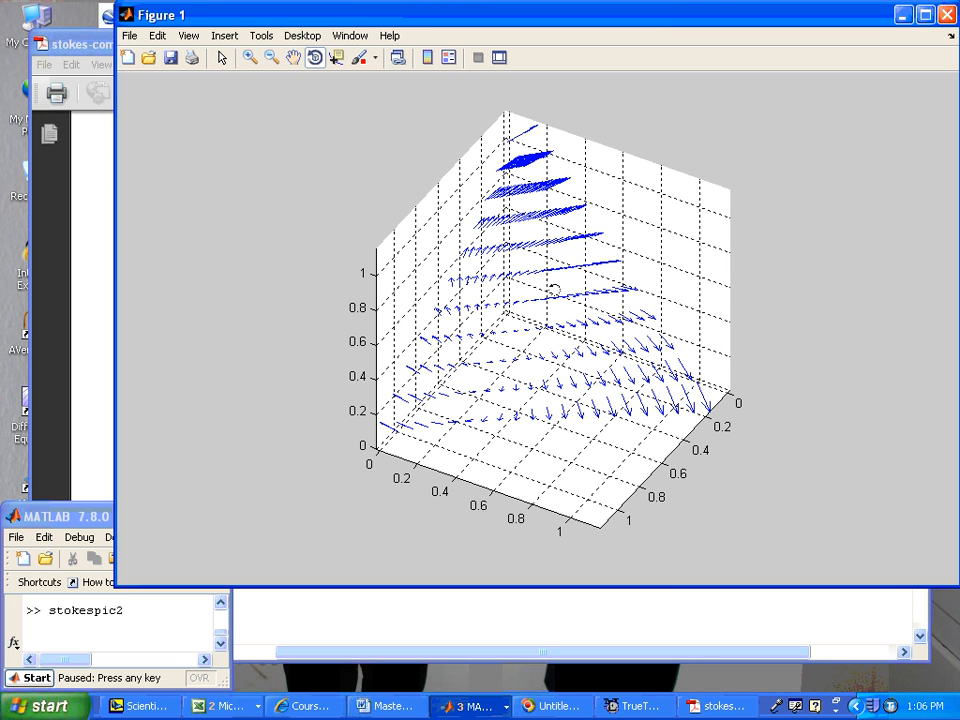
# Step: Orbit the triangle example's field to a steep overhead angle showing arrows sweeping toward the base
pyautogui.moveTo(558, 278)
pyautogui.mouseDown()
pyautogui.moveTo(675, 261)
pyautogui.moveTo(436, 212)
pyautogui.mouseUp()
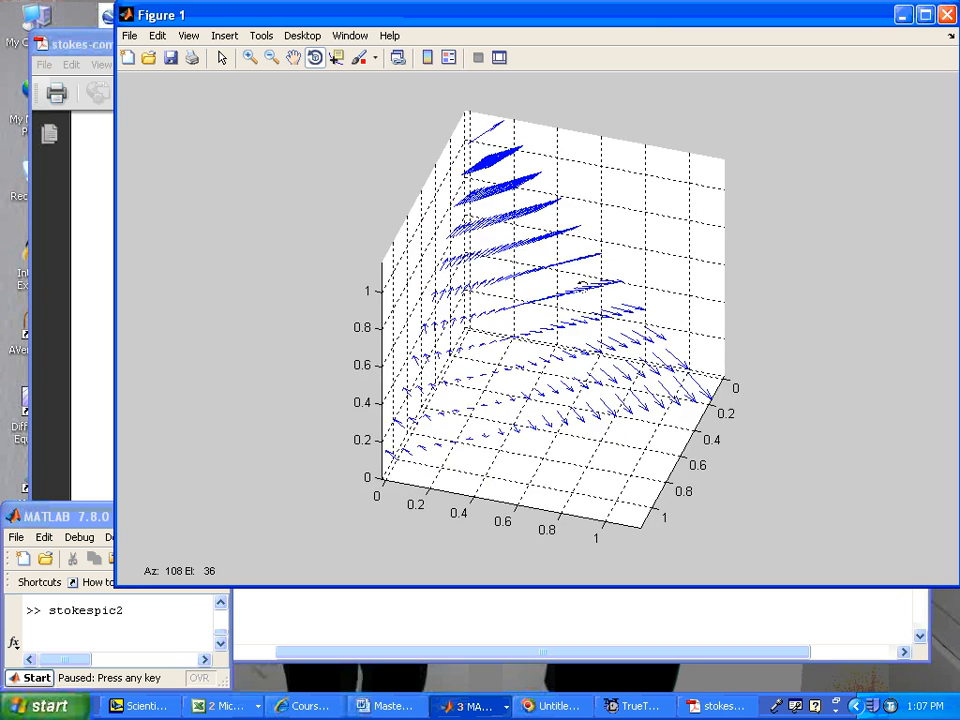
pyautogui.moveTo(577, 271); pyautogui.dragTo(577, 272)
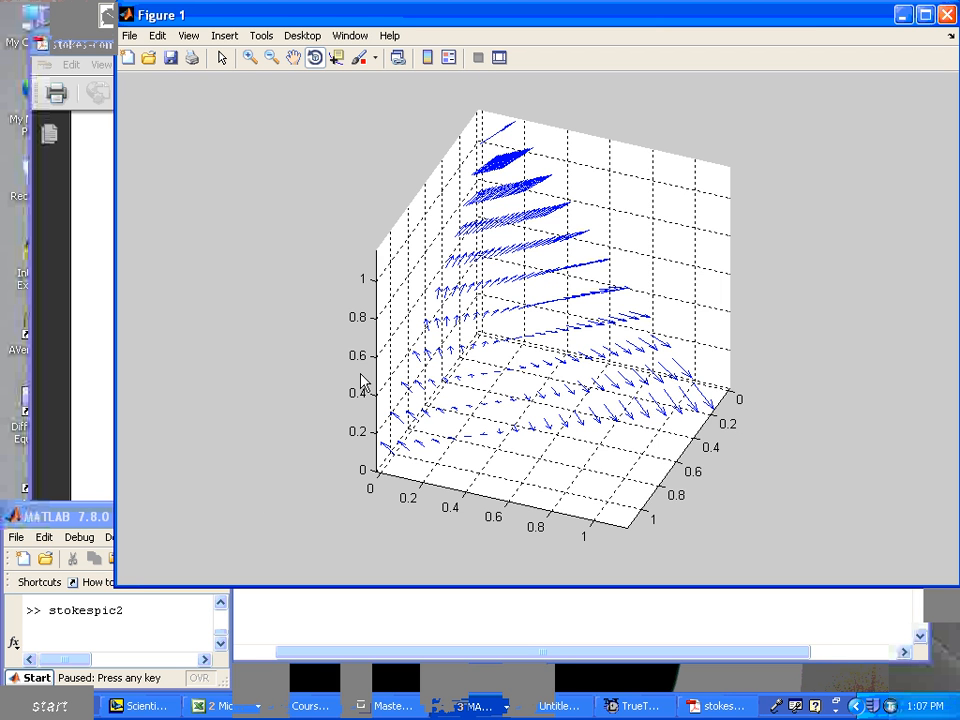
pyautogui.moveTo(500, 366); pyautogui.dragTo(470, 366)
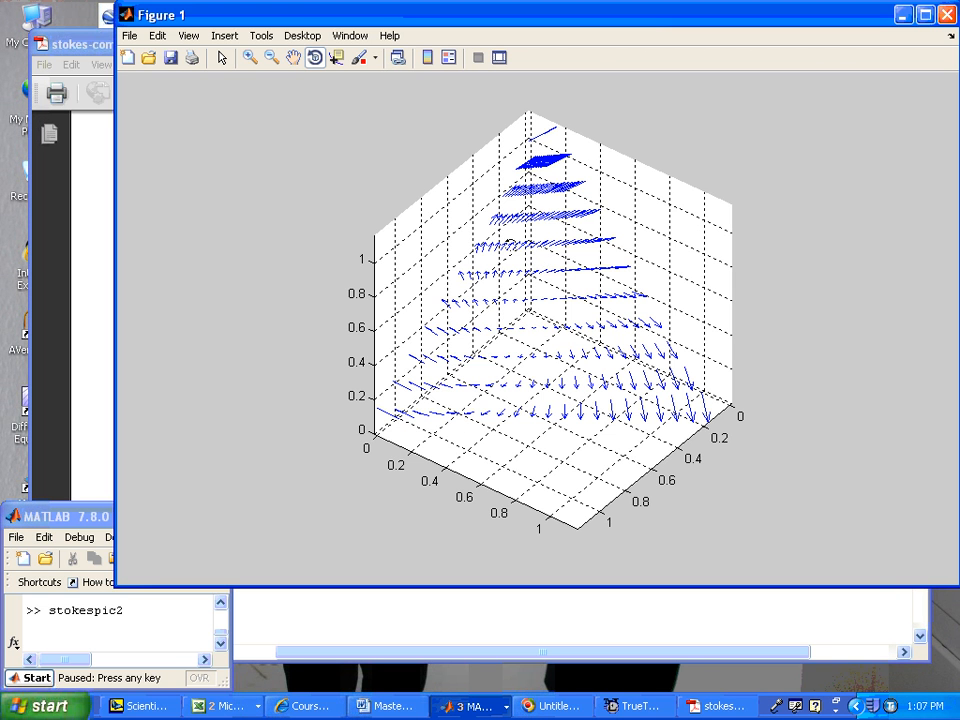
pyautogui.moveTo(510, 244); pyautogui.dragTo(513, 303)
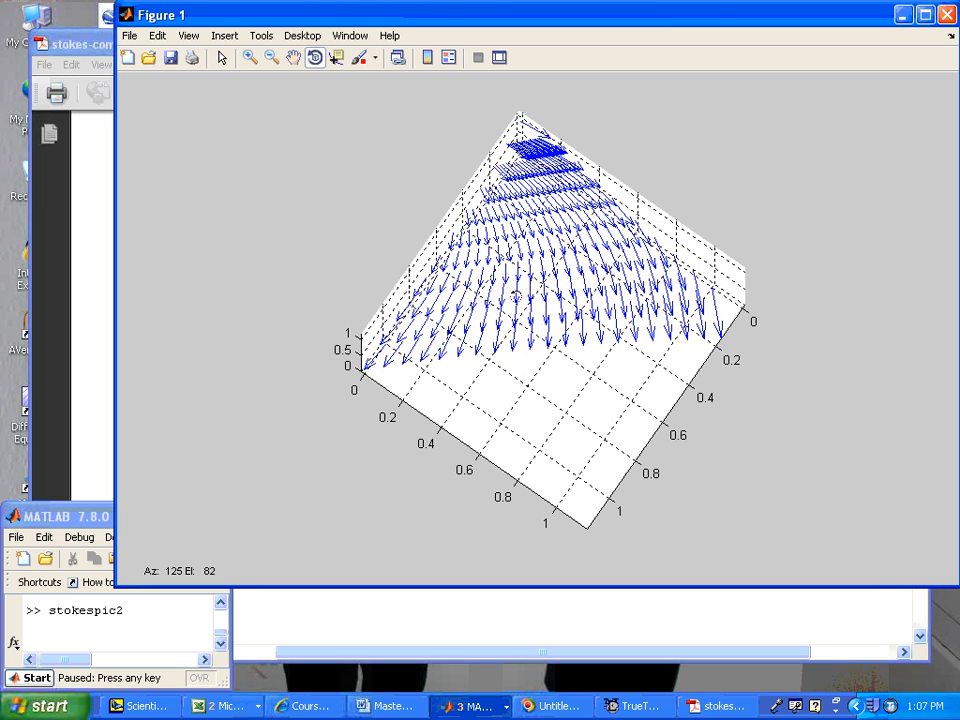
pyautogui.moveTo(513, 303); pyautogui.dragTo(375, 145)
pyautogui.click(78, 52)
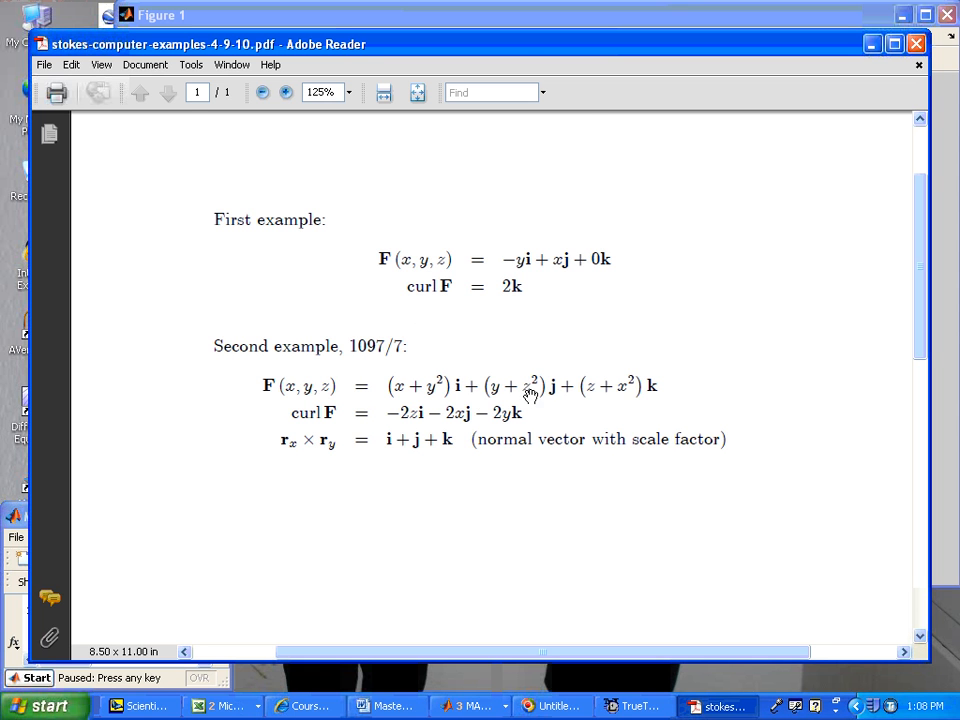
pyautogui.click(501, 15)
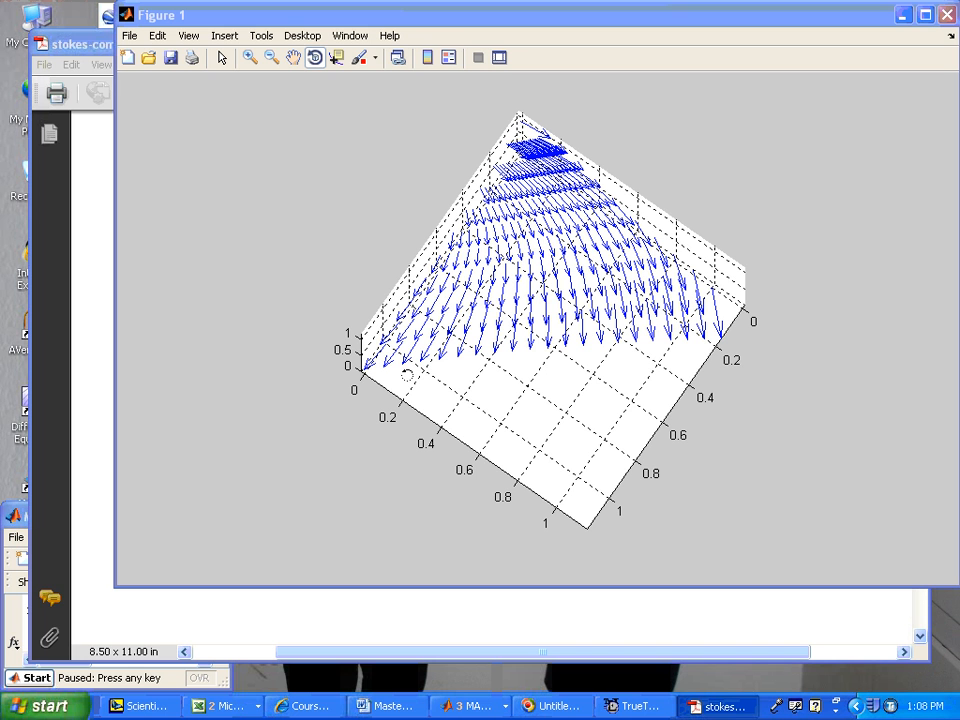
# Step: Advance the script to the next field, then draw the blue triangular surface through it
pyautogui.click(20, 520)
pyautogui.press('space')
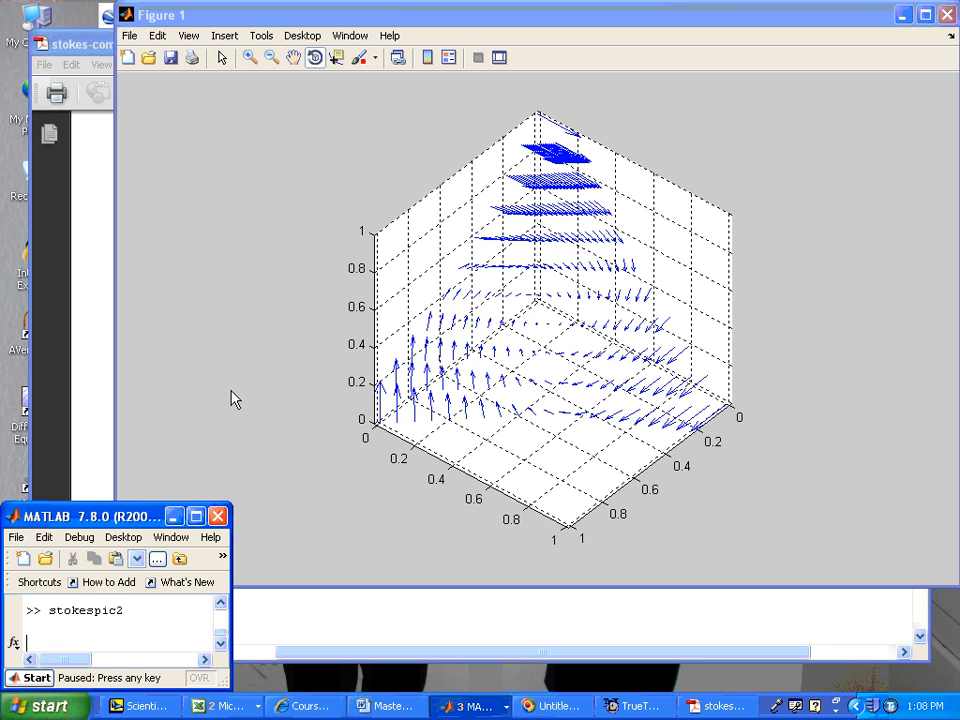
pyautogui.press('space')
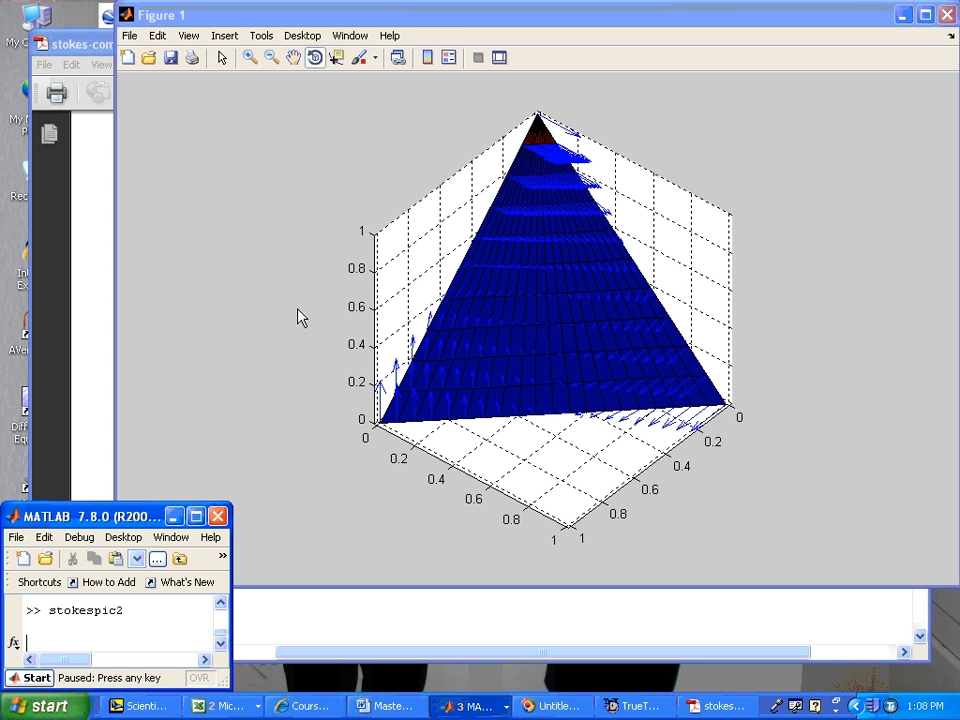
# Step: Orbit the blue triangular surface, then advance the script to its normal vectors plot
pyautogui.click(312, 303)
pyautogui.moveTo(381, 307)
pyautogui.mouseDown()
pyautogui.moveTo(607, 295)
pyautogui.moveTo(561, 349)
pyautogui.moveTo(497, 354)
pyautogui.moveTo(506, 340)
pyautogui.moveTo(469, 324)
pyautogui.mouseUp()
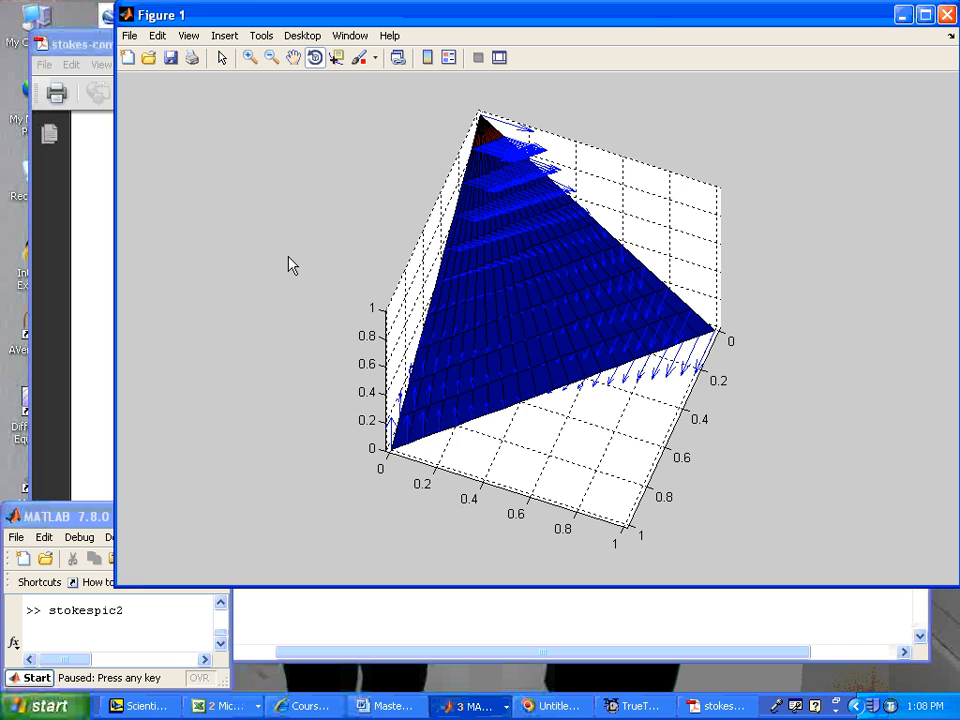
pyautogui.press('space')
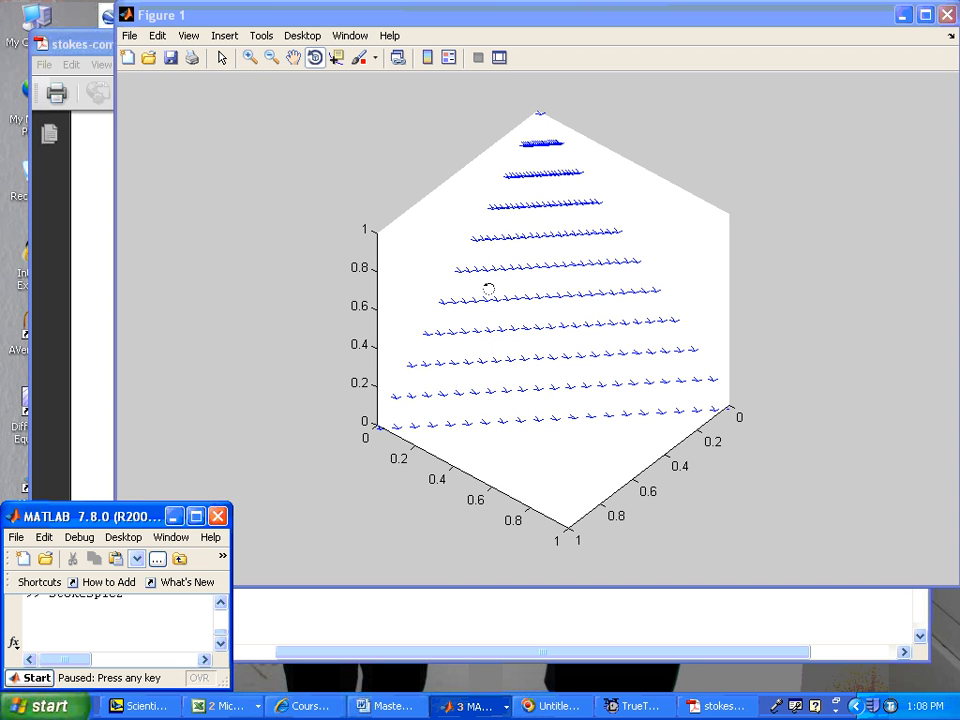
# Step: Orbit the normals edge-on, add the triangular surface, then advance to the next arrow plot
pyautogui.moveTo(473, 272); pyautogui.dragTo(649, 252)
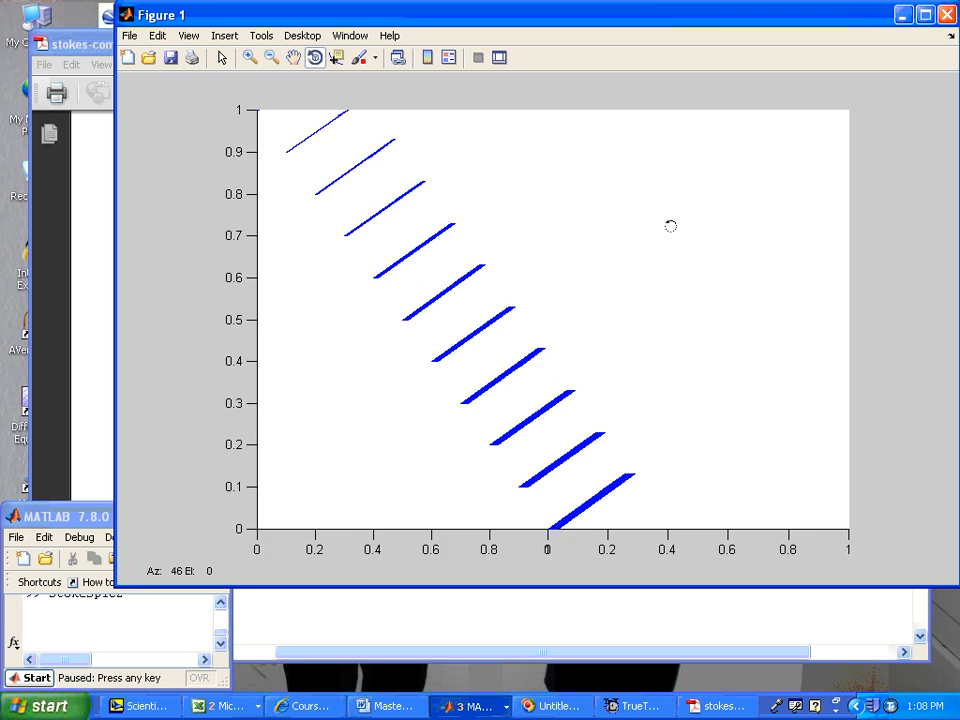
pyautogui.moveTo(649, 252)
pyautogui.mouseDown()
pyautogui.moveTo(660, 243)
pyautogui.moveTo(636, 236)
pyautogui.mouseUp()
pyautogui.press('Return')
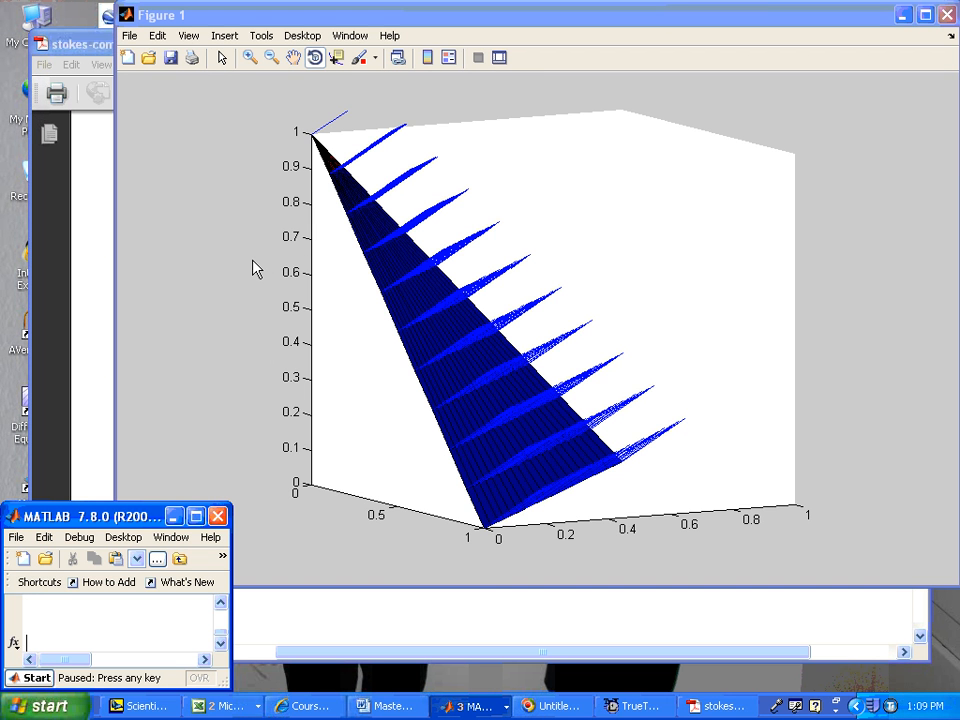
pyautogui.press('Return')
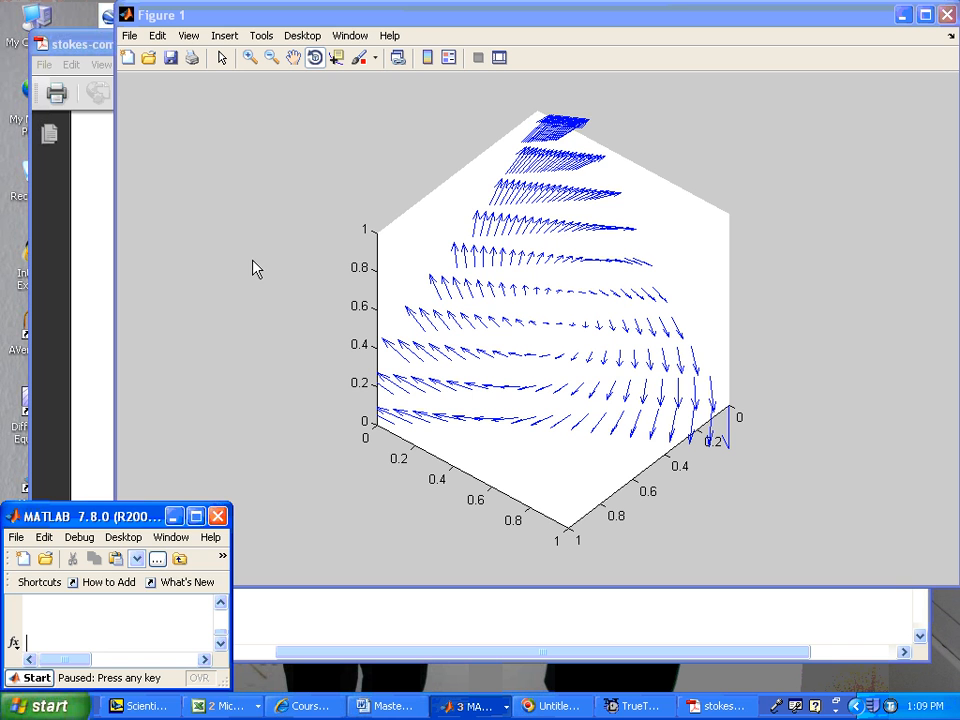
# Step: Orbit the latest arrow plot to a low side view with the arrows nearly edge-on
pyautogui.moveTo(385, 308)
pyautogui.mouseDown()
pyautogui.moveTo(510, 308)
pyautogui.moveTo(623, 263)
pyautogui.mouseUp()
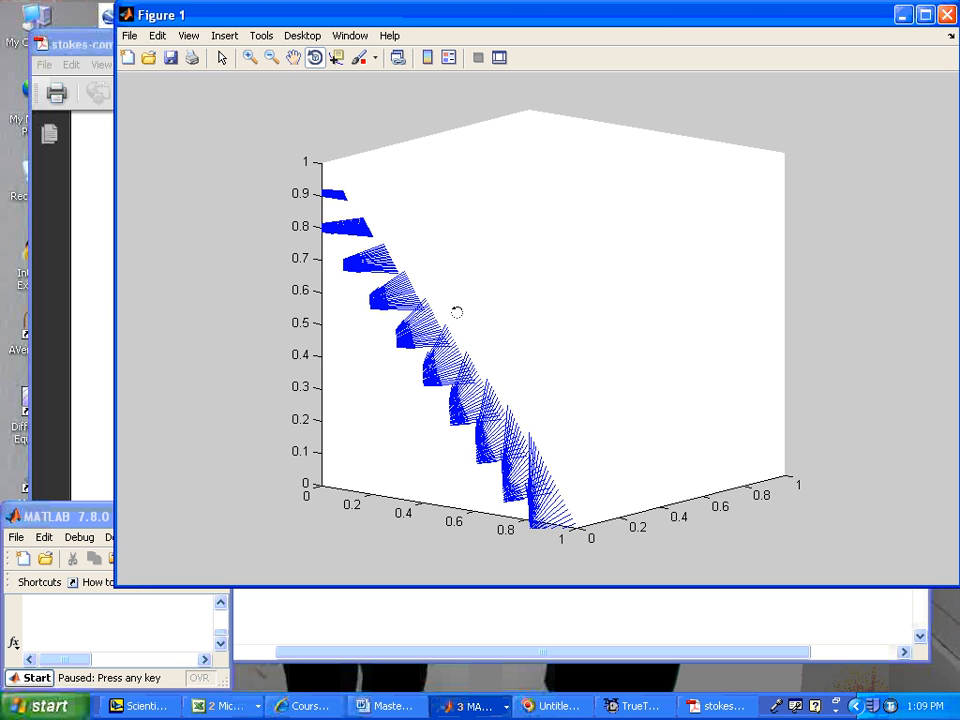
pyautogui.moveTo(456, 312)
pyautogui.mouseDown()
pyautogui.moveTo(469, 291)
pyautogui.moveTo(438, 311)
pyautogui.moveTo(391, 316)
pyautogui.moveTo(392, 330)
pyautogui.moveTo(480, 328)
pyautogui.moveTo(491, 304)
pyautogui.moveTo(423, 316)
pyautogui.mouseUp()
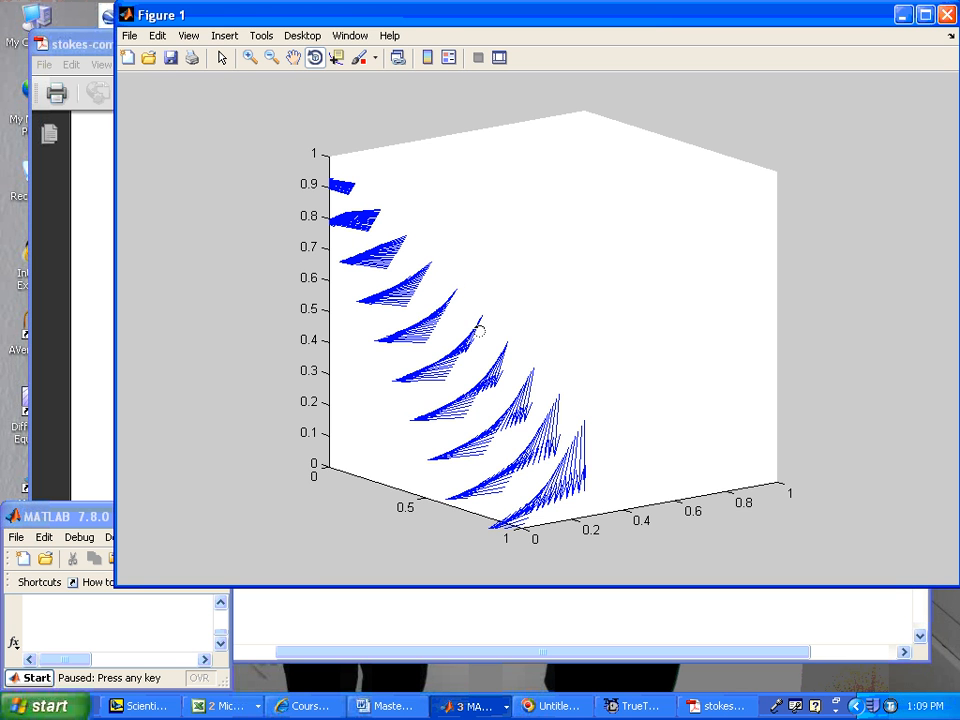
pyautogui.moveTo(498, 324); pyautogui.dragTo(414, 336)
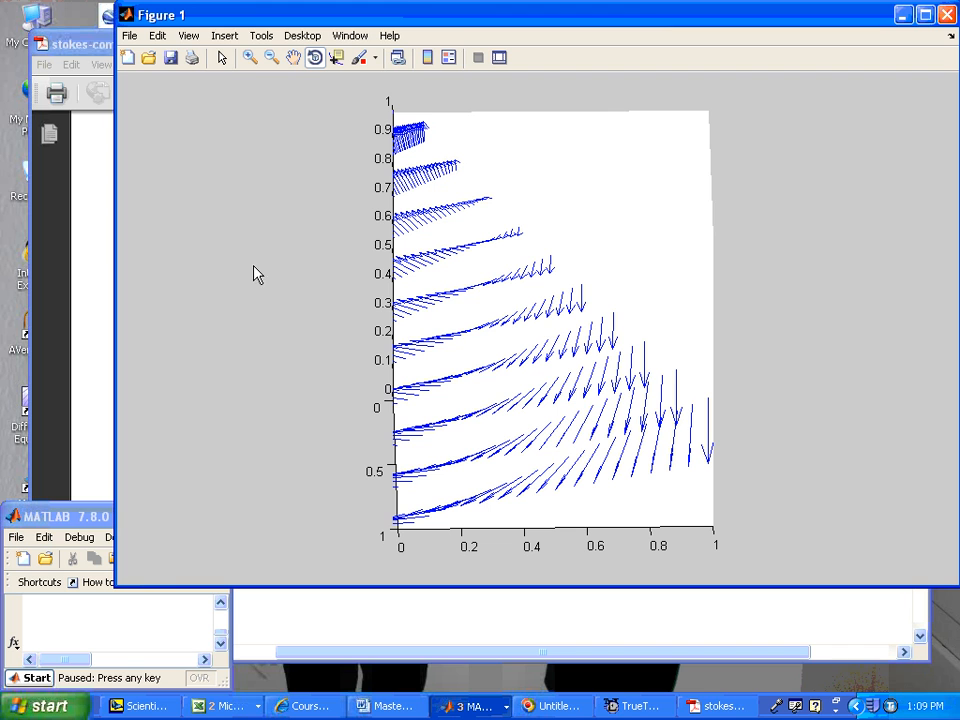